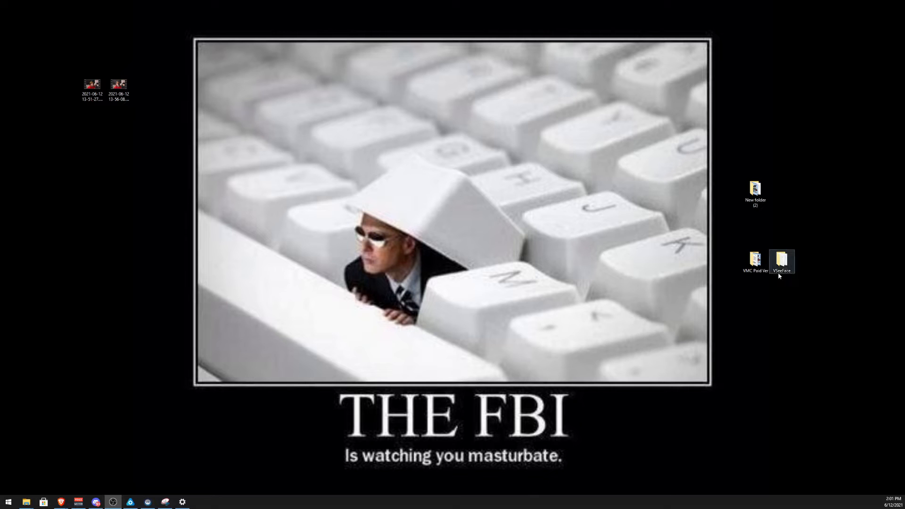
- Launch VirtualMotionCapture.exe from the VMC Paid Ver folder, clear away the folder window and move the control panel closer to the avatar
double_click(767, 268)
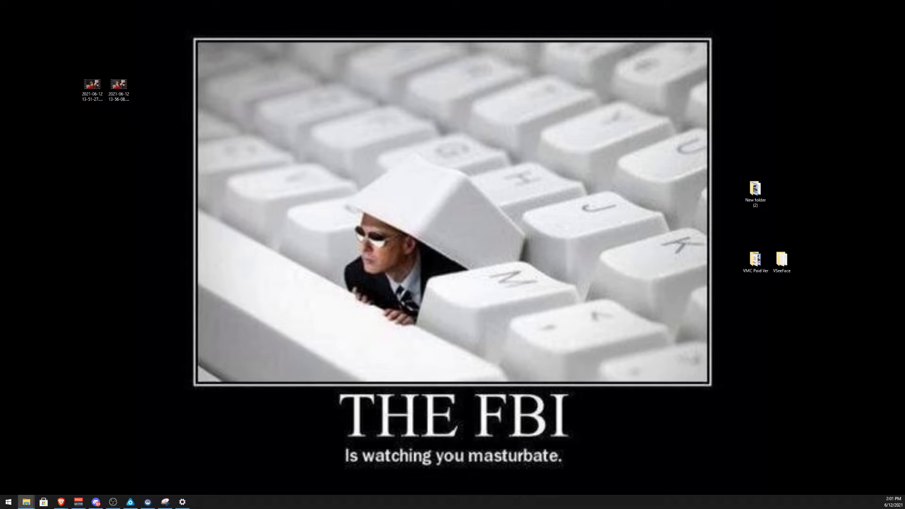
left_click_drag(664, 508, 379, 104)
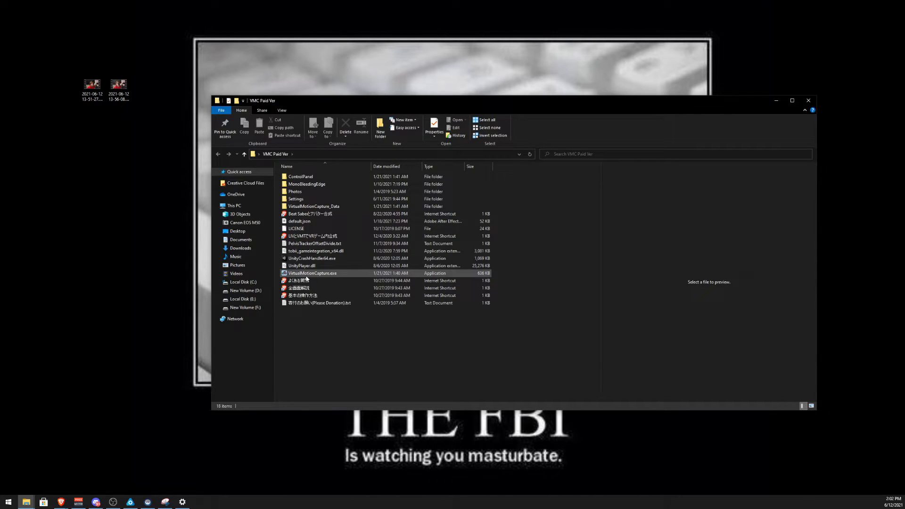
double_click(307, 276)
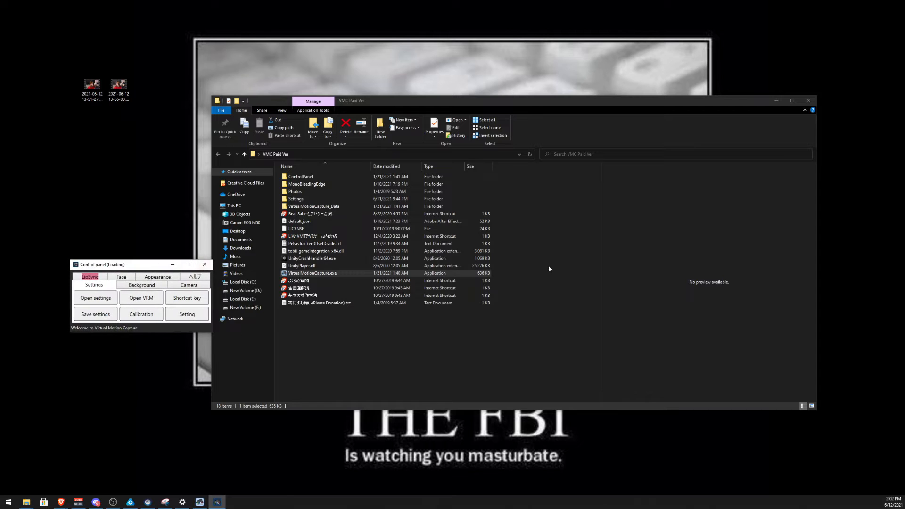
left_click(776, 101)
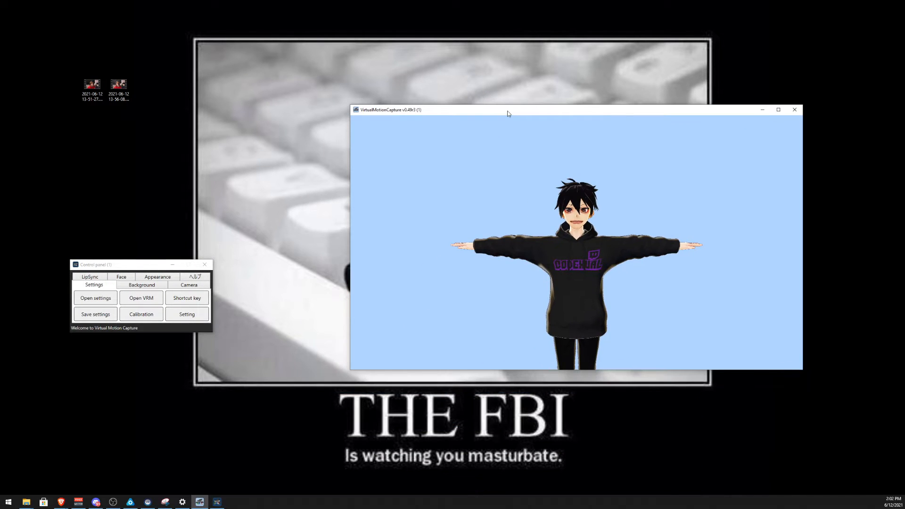
left_click_drag(125, 264, 183, 165)
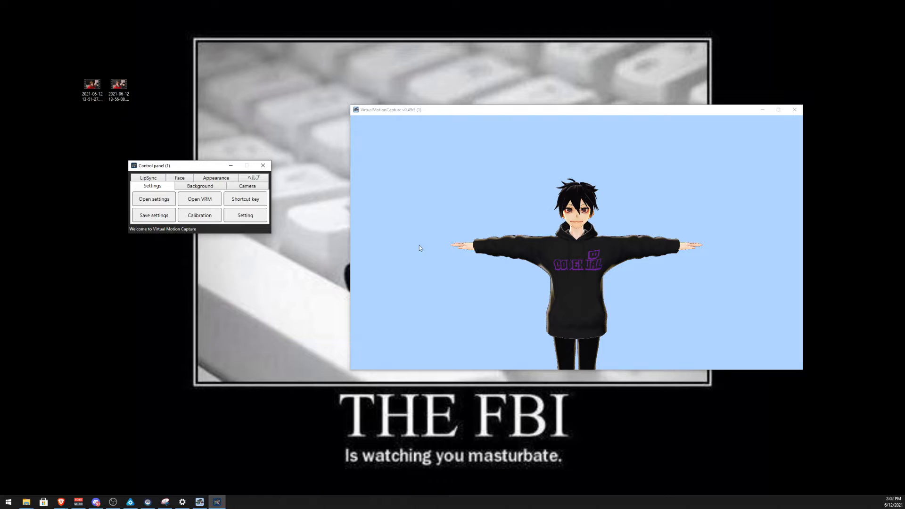
- View the VRM import window, close it without importing a model and shift the avatar window slightly
left_click(191, 199)
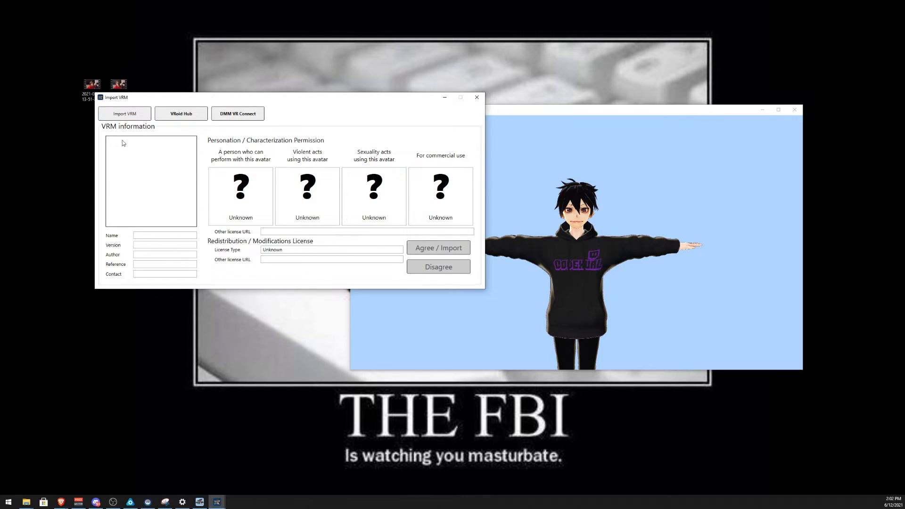
left_click(477, 97)
left_click_drag(569, 120, 562, 112)
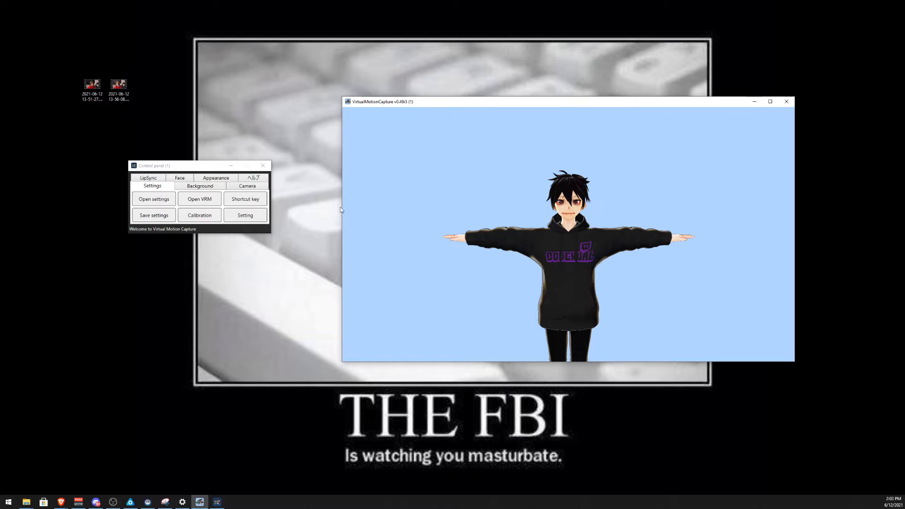
- Try the green, blue, white, custom and transparent background presets behind the avatar
left_click(193, 185)
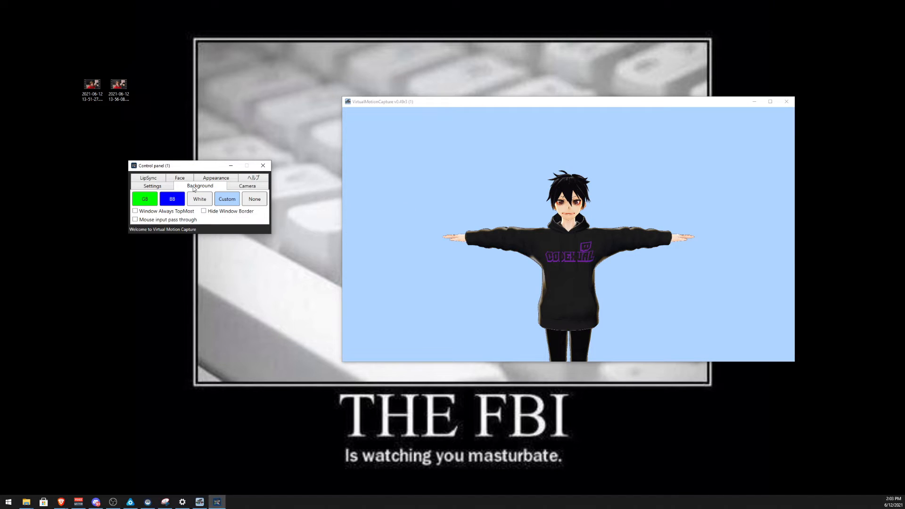
left_click(149, 201)
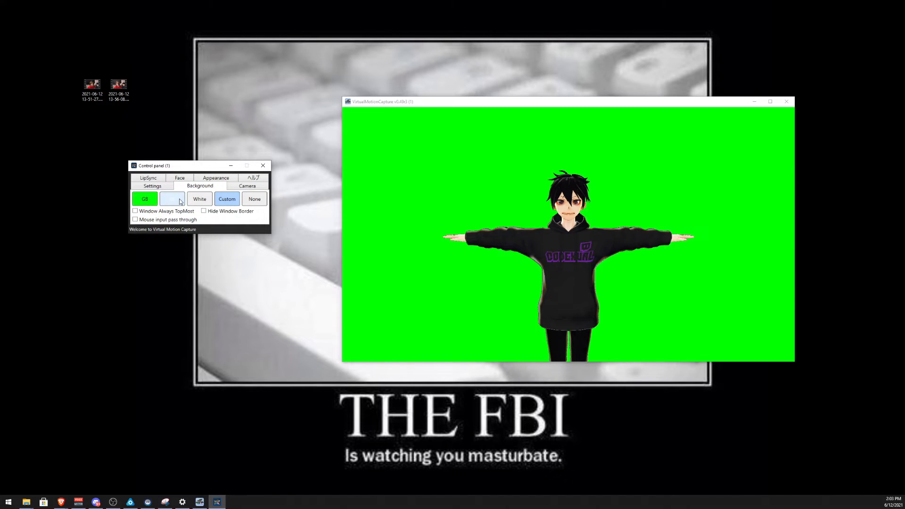
left_click(180, 201)
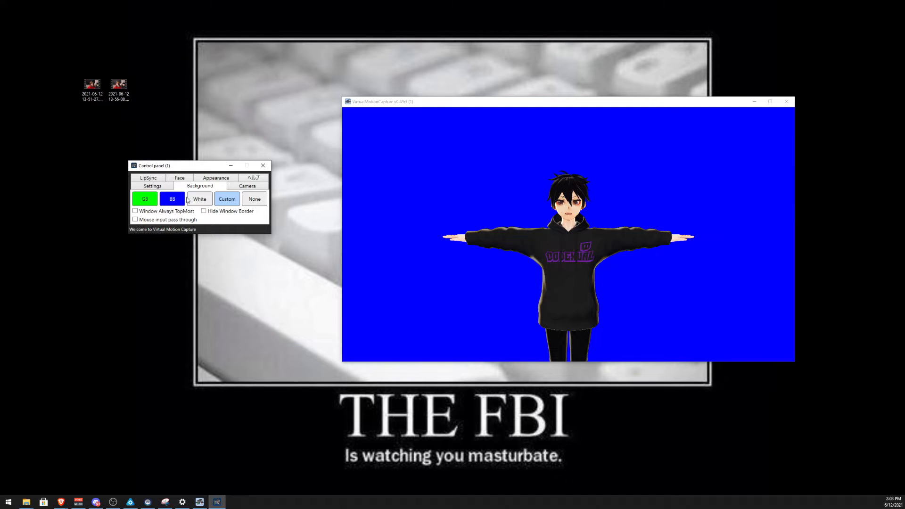
left_click(199, 199)
left_click(229, 201)
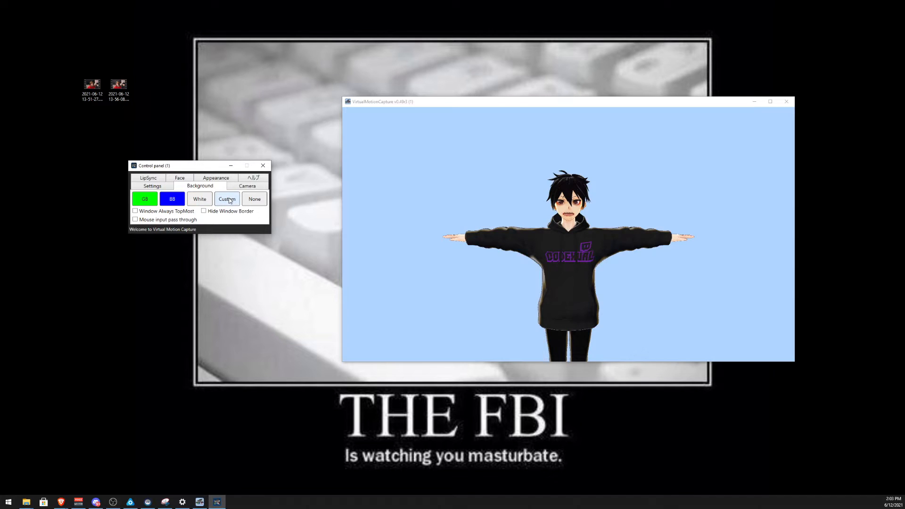
left_click(252, 198)
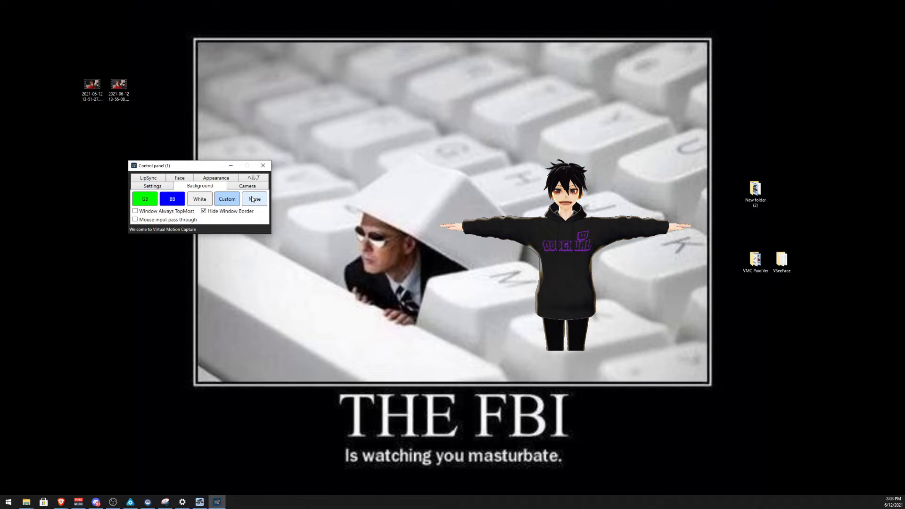
left_click(222, 213)
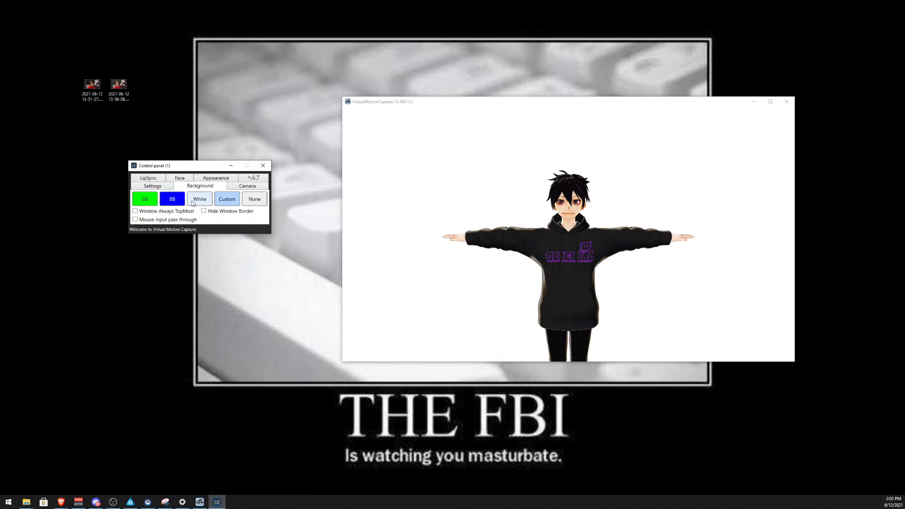
- Set the background to None and reposition the control panel and the borderless avatar on the desktop
left_click(251, 200)
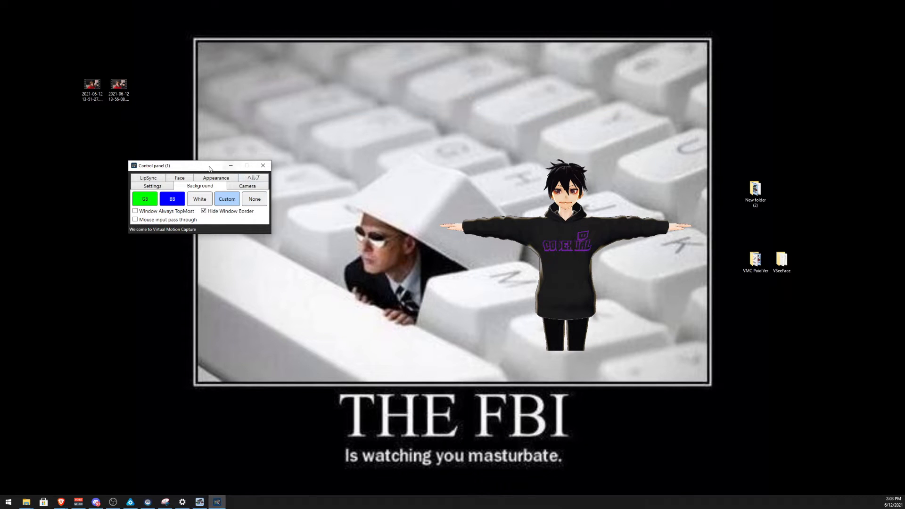
left_click_drag(209, 167, 234, 177)
left_click_drag(524, 218, 505, 213)
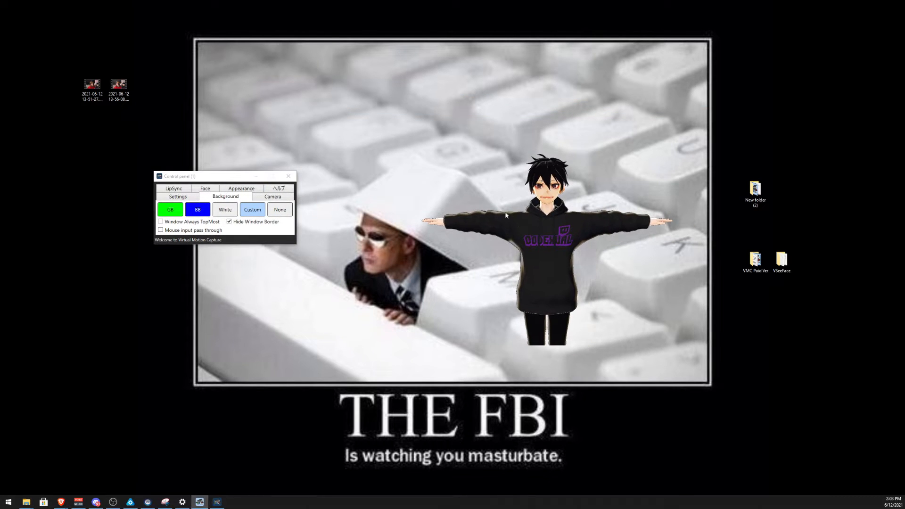
- Set the avatar's background to the green GB preset
left_click(286, 197)
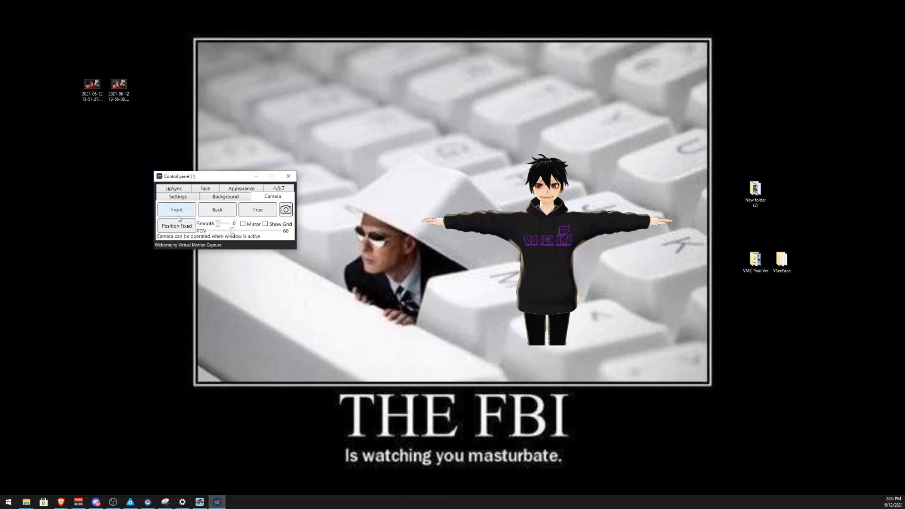
left_click(225, 197)
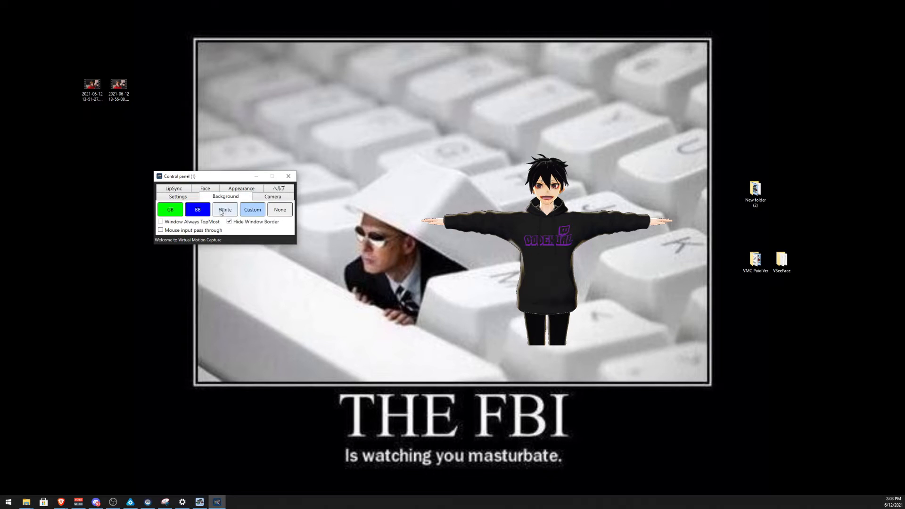
left_click(171, 210)
- Try the Back, Free and Position Fixed camera modes, moving and zooming the free camera around the avatar
left_click(272, 197)
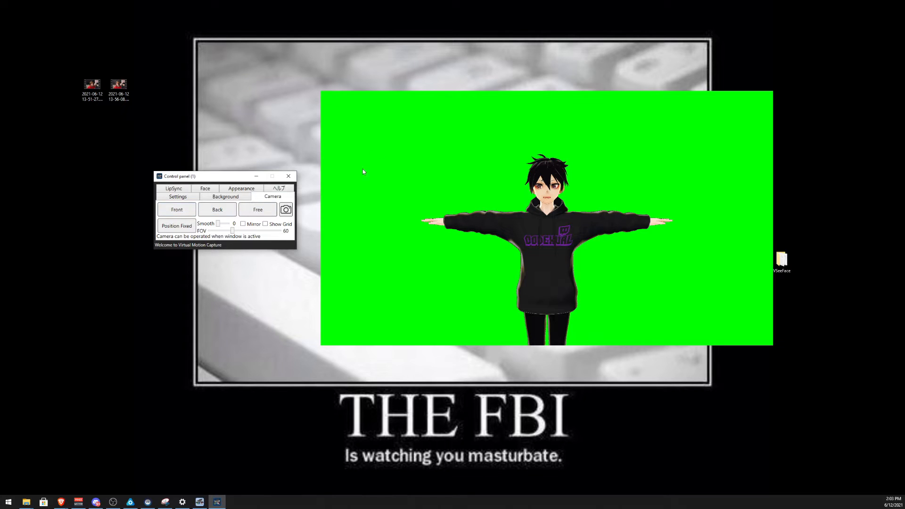
left_click(229, 210)
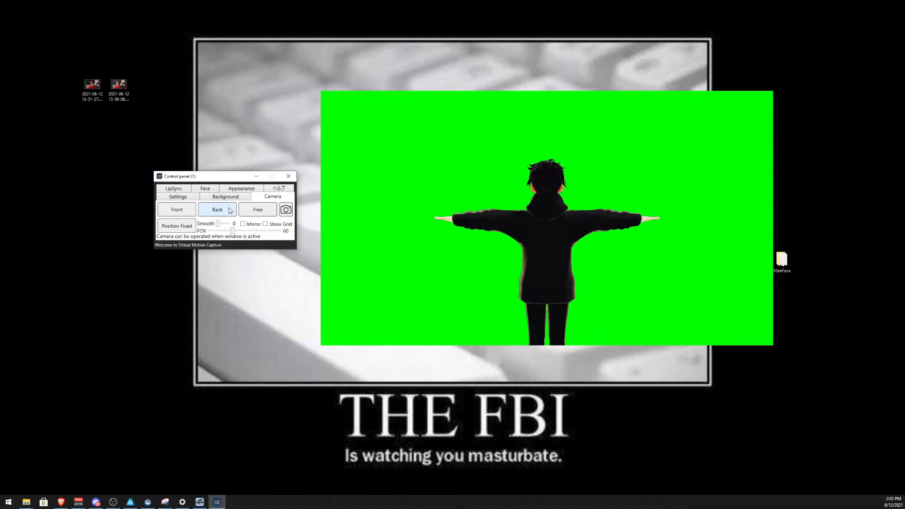
left_click(262, 209)
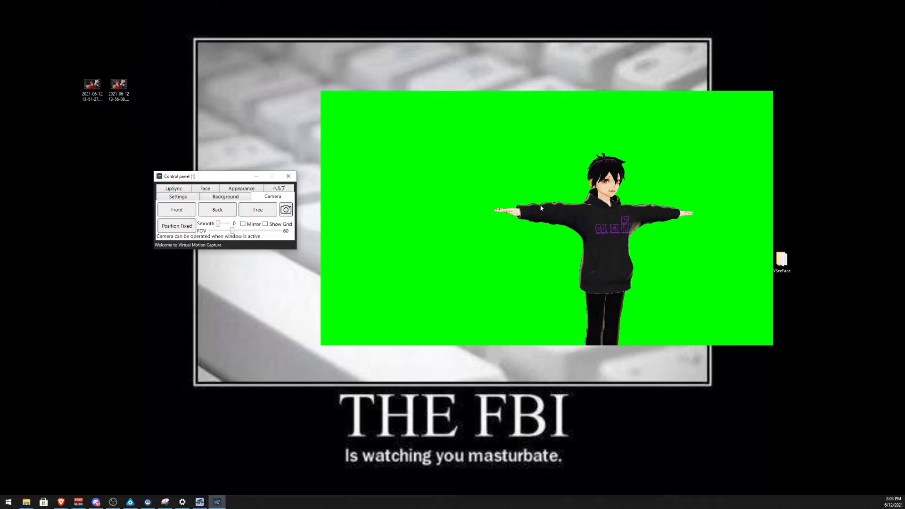
left_click_drag(592, 224, 514, 195)
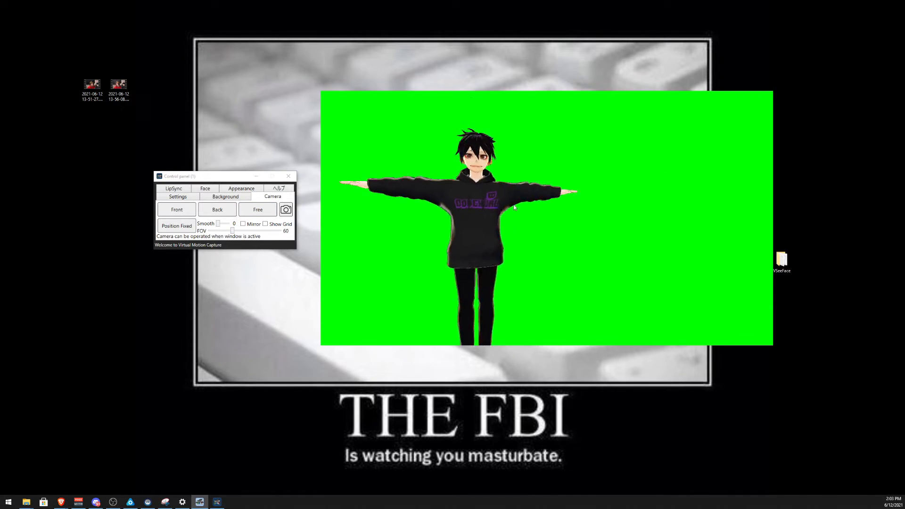
scroll(543, 199, "down", 2)
scroll(536, 199, "up", 5)
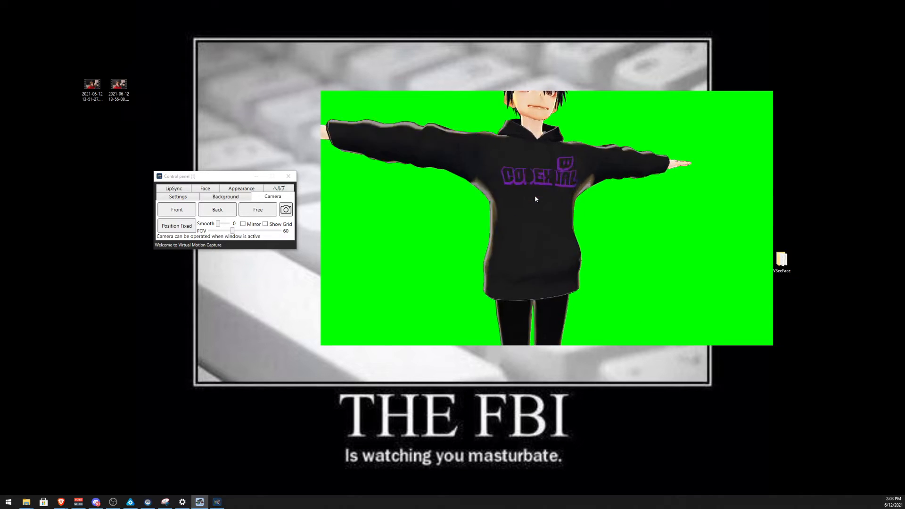
scroll(534, 196, "down", 5)
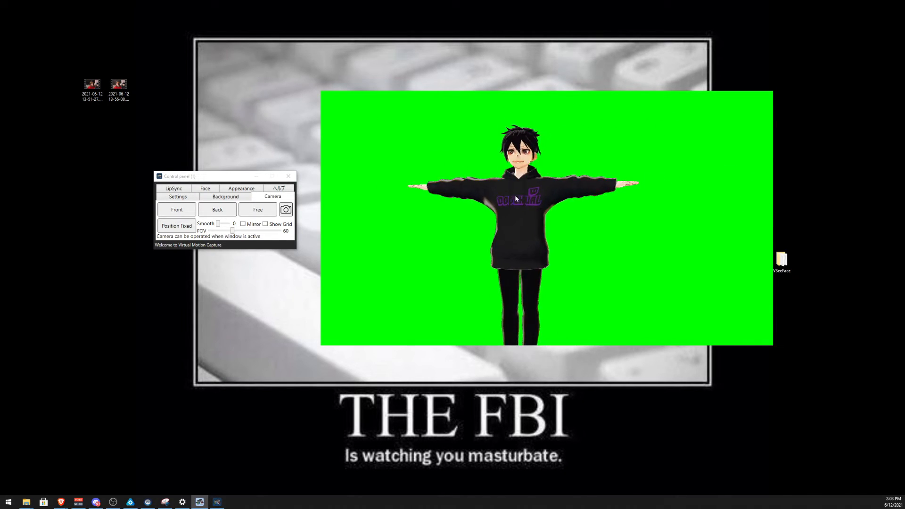
left_click(181, 229)
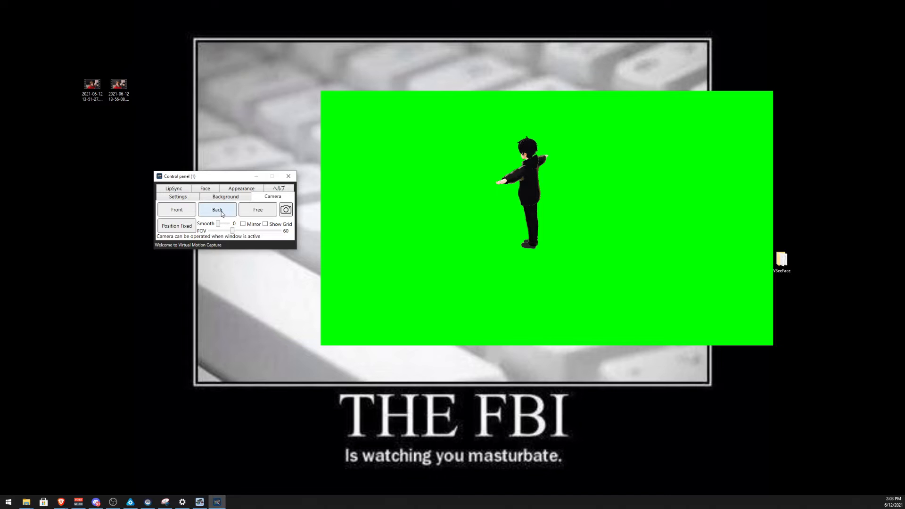
- Try the camera's Mirror and Show Grid options, leaving both off and the camera on the Front view
left_click(244, 224)
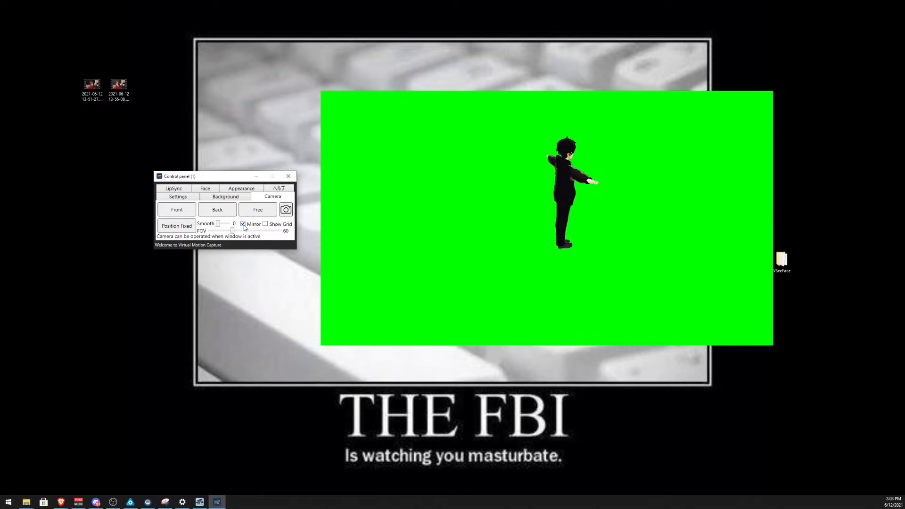
left_click(244, 226)
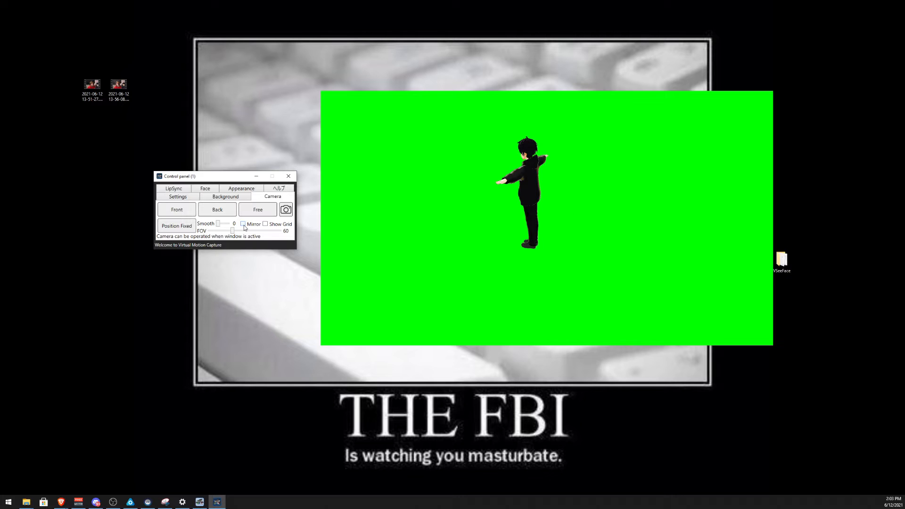
left_click(273, 226)
left_click(273, 226)
left_click(271, 226)
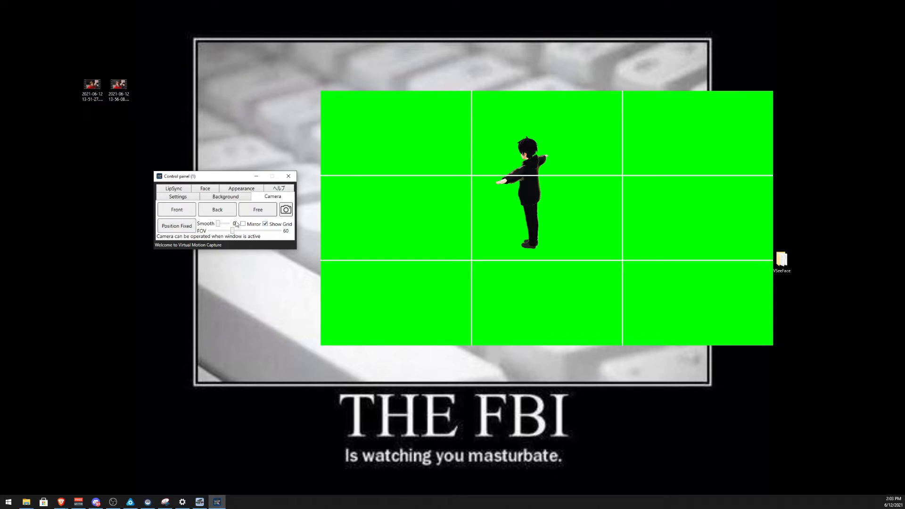
left_click(178, 212)
left_click(267, 225)
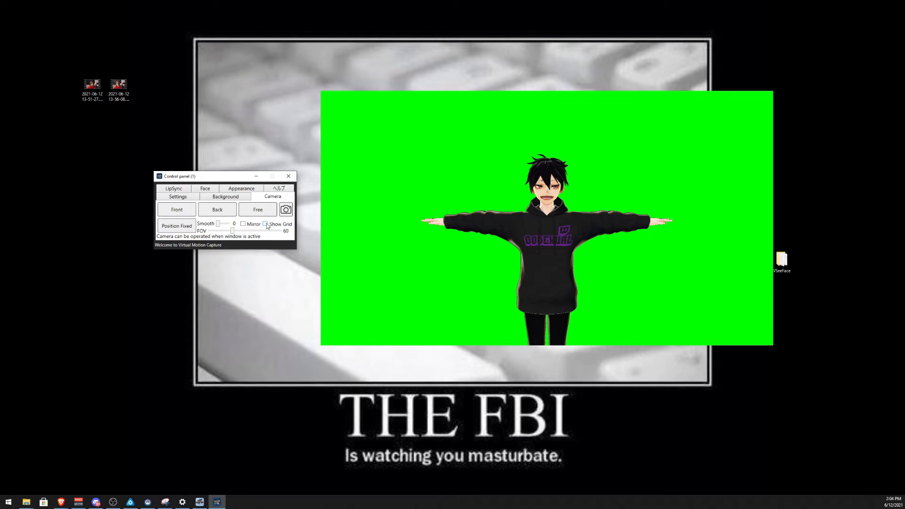
- Open the LipSync settings and bring the avatar's face into close-up to check its mouth movement
left_click(185, 191)
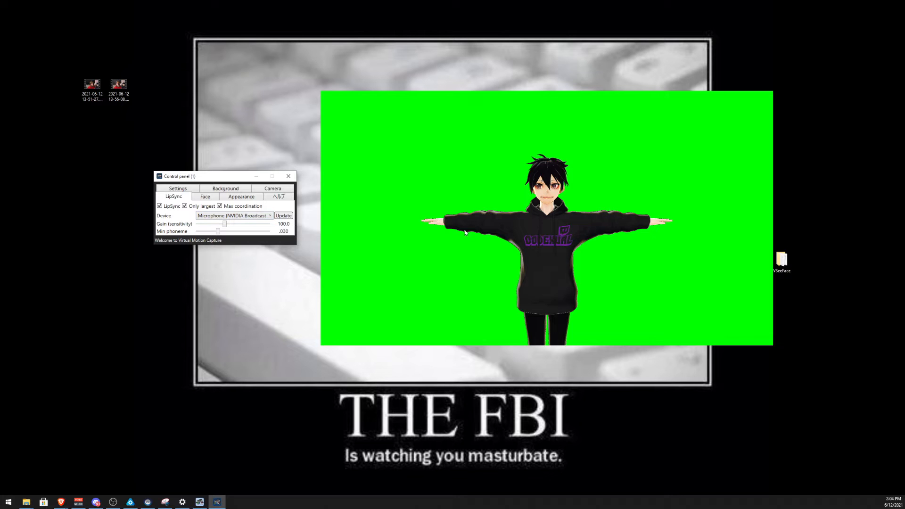
left_click(535, 201)
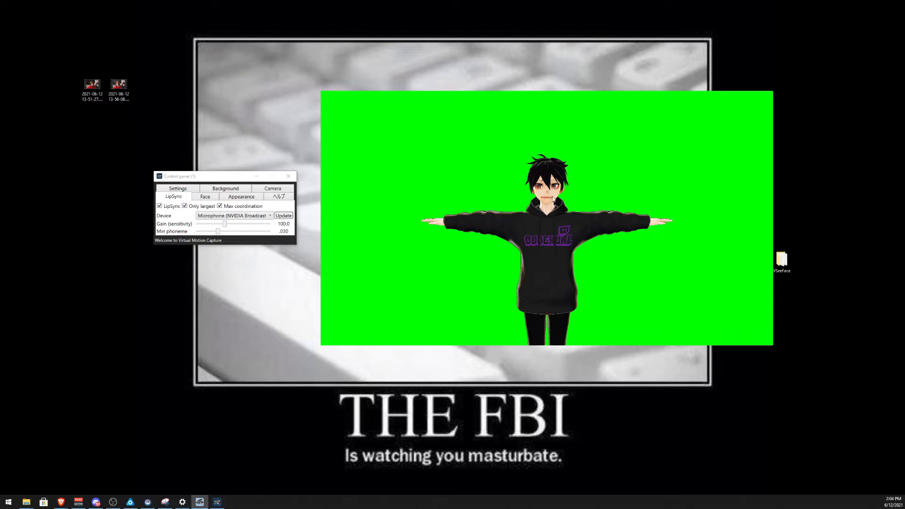
scroll(545, 204, "up", 3)
scroll(545, 205, "up", 3)
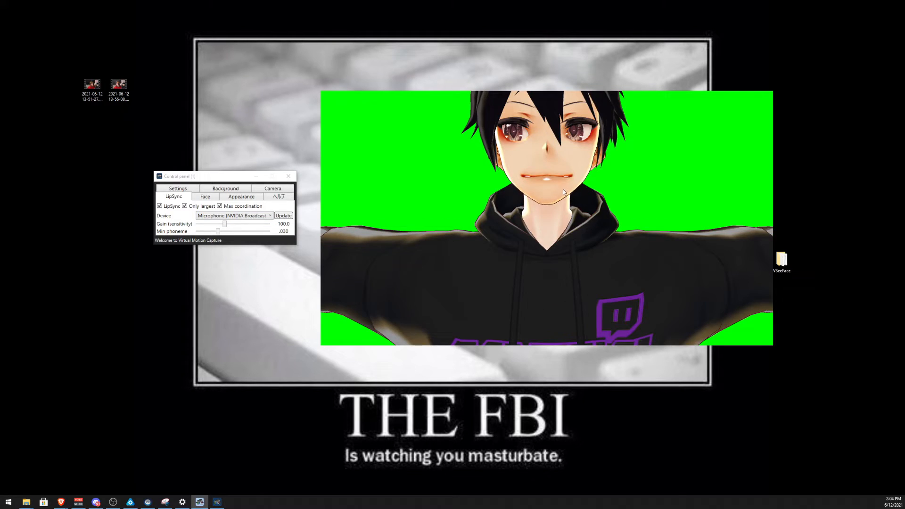
scroll(562, 194, "down", 1)
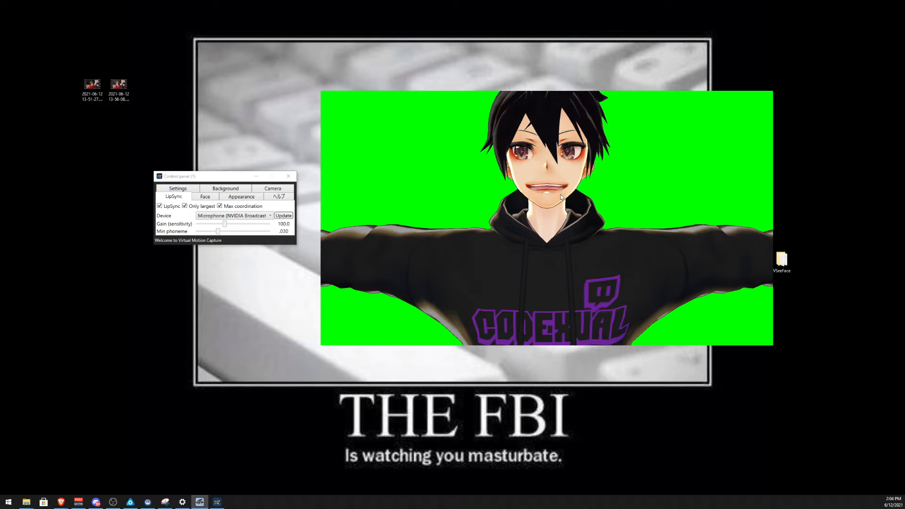
- In the Face settings, try the JOY, ANGRY and SORROW default faces on the avatar and return to NEUTRAL
left_click(203, 196)
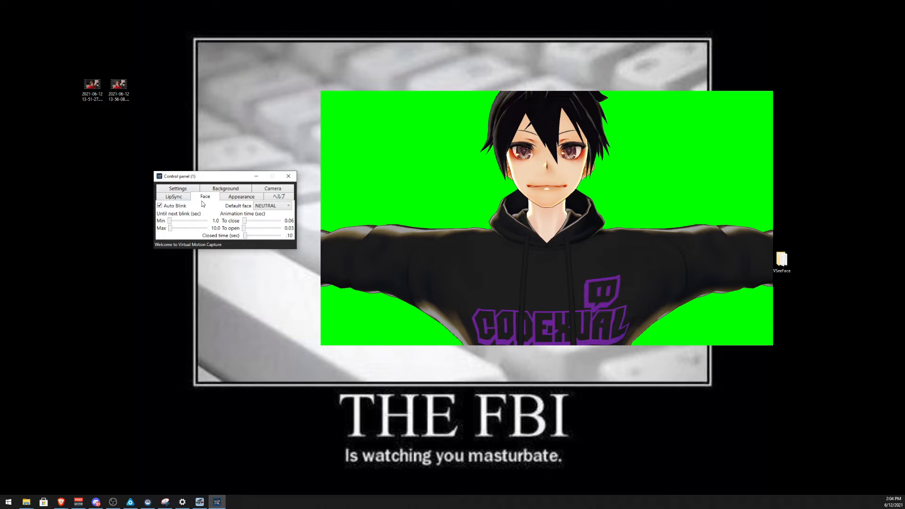
left_click(286, 208)
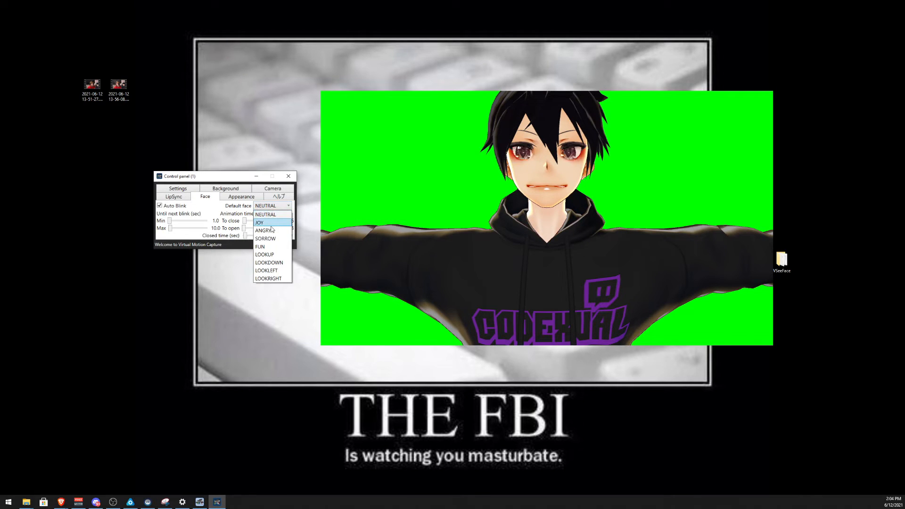
left_click(274, 223)
left_click(279, 206)
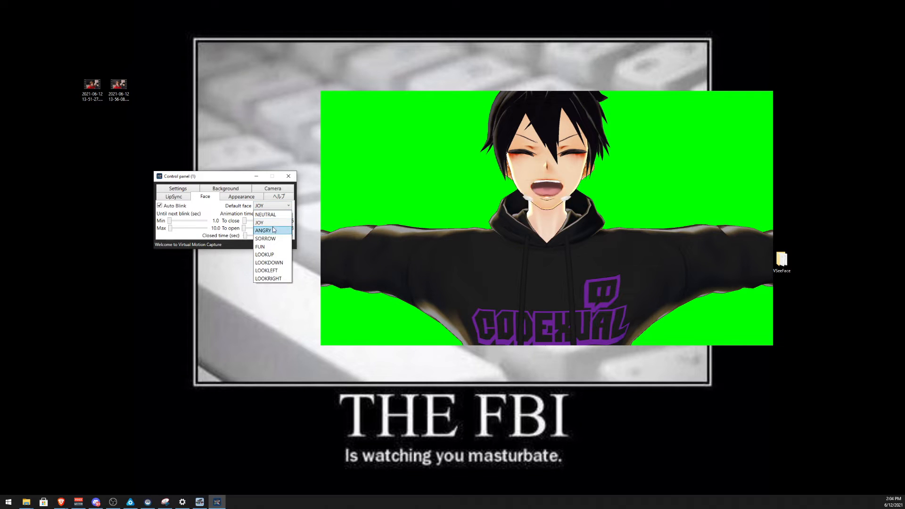
left_click(273, 230)
left_click(276, 205)
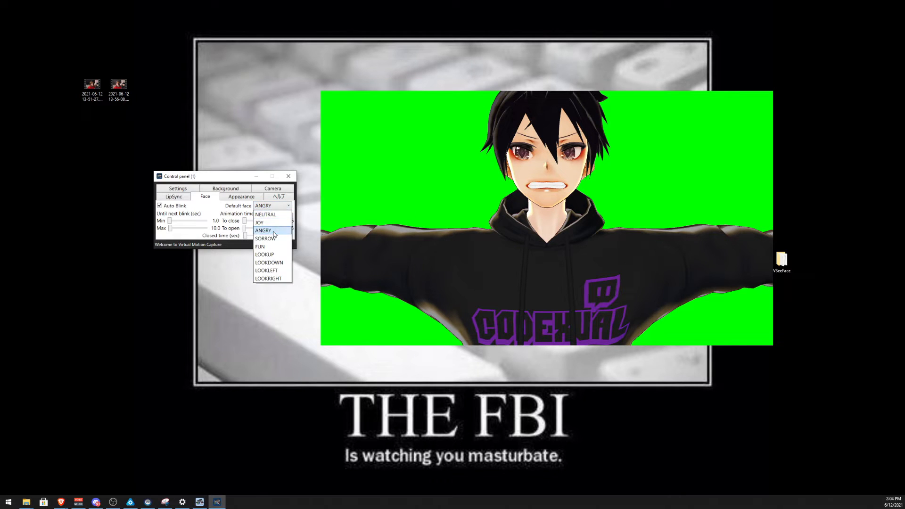
left_click(276, 235)
left_click(277, 206)
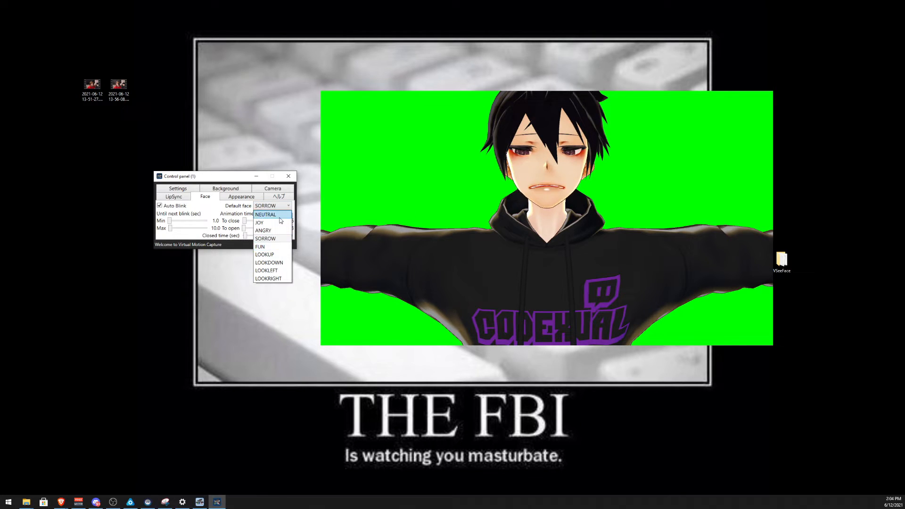
left_click(276, 214)
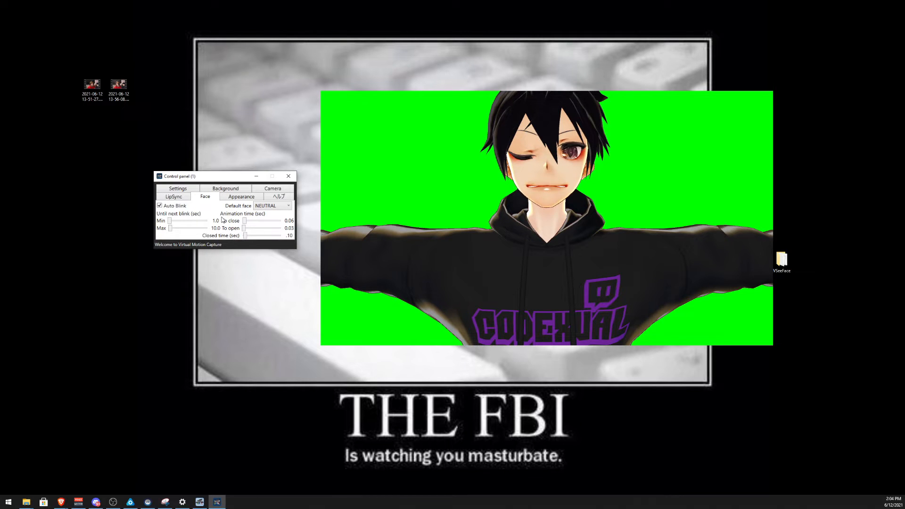
- Increase the avatar's vertical light angle slightly in the Appearance settings and look over the advanced graphics options
left_click(233, 200)
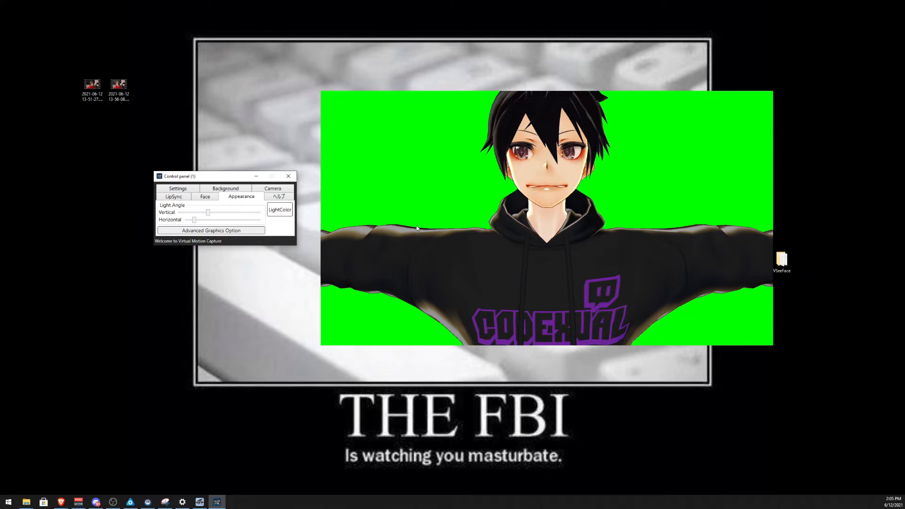
left_click(504, 258)
scroll(503, 265, "down", 6)
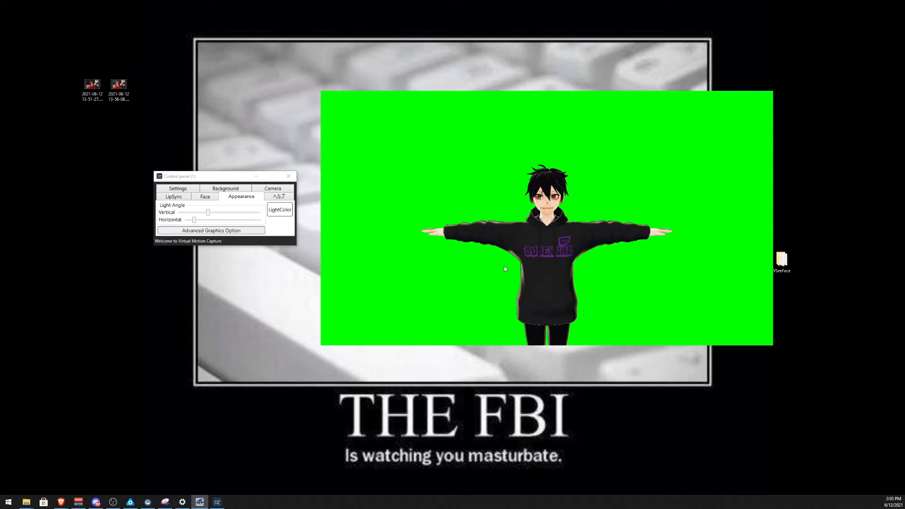
scroll(505, 267, "down", 2)
left_click(208, 213)
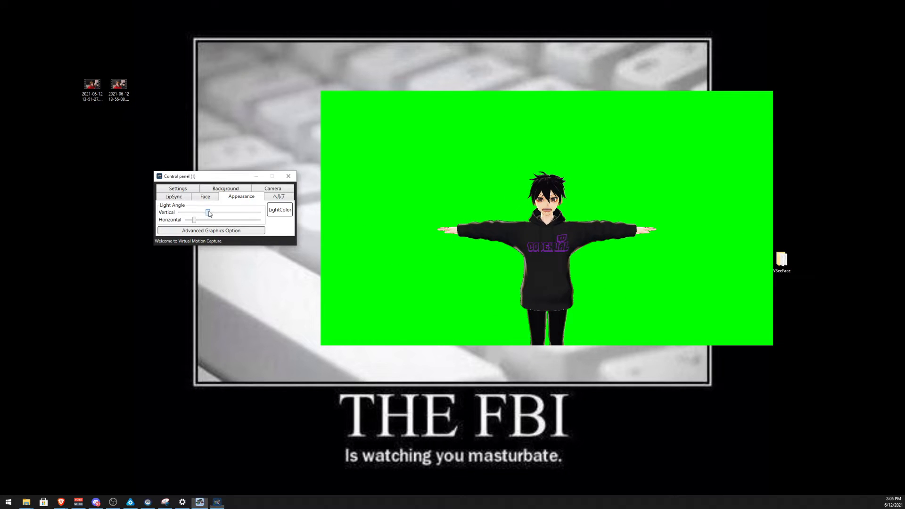
mouse_move(210, 213)
left_mouse_down()
mouse_move(261, 212)
mouse_move(198, 223)
mouse_move(219, 222)
left_mouse_up()
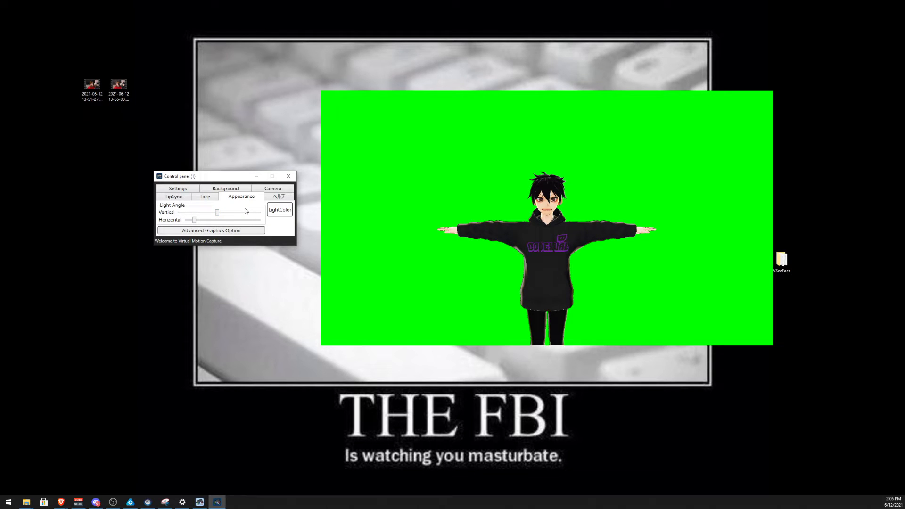
left_click(220, 233)
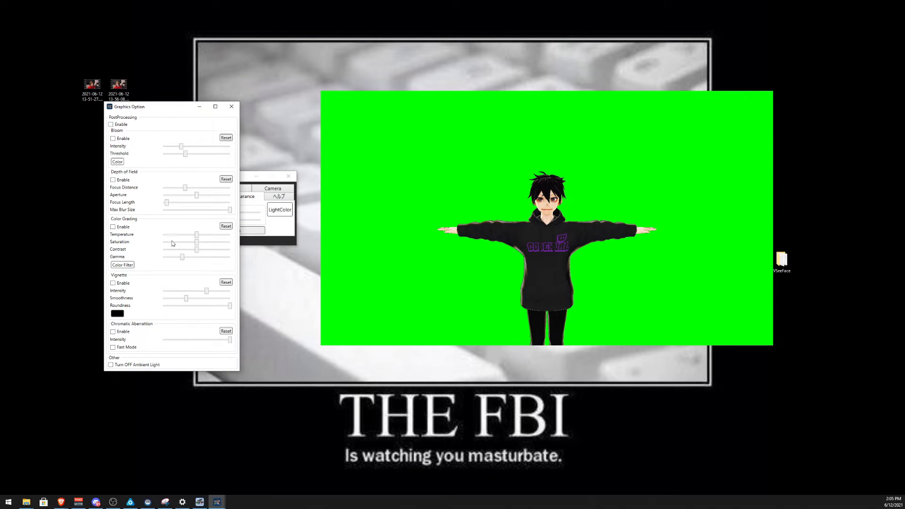
left_click(232, 106)
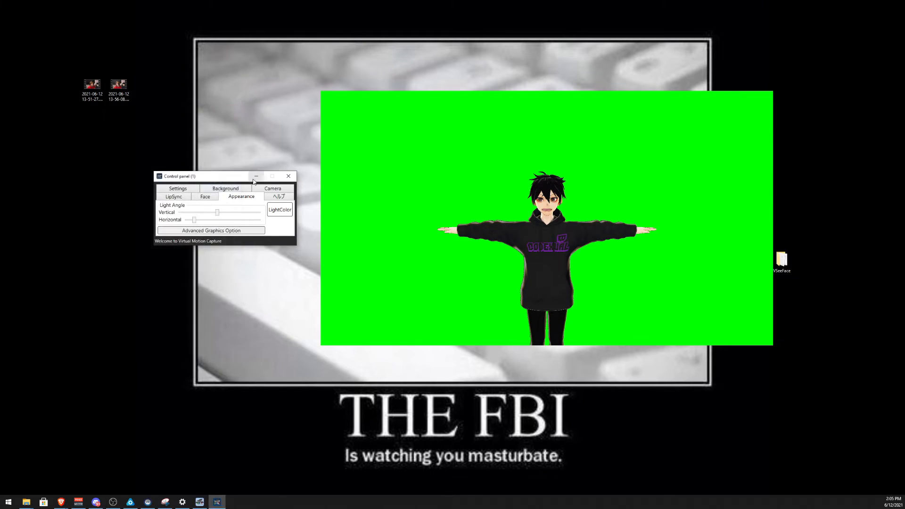
- View the file picker for saved settings without loading a file, and bring up the detailed Settings window beside the avatar
left_click(179, 196)
left_click(179, 189)
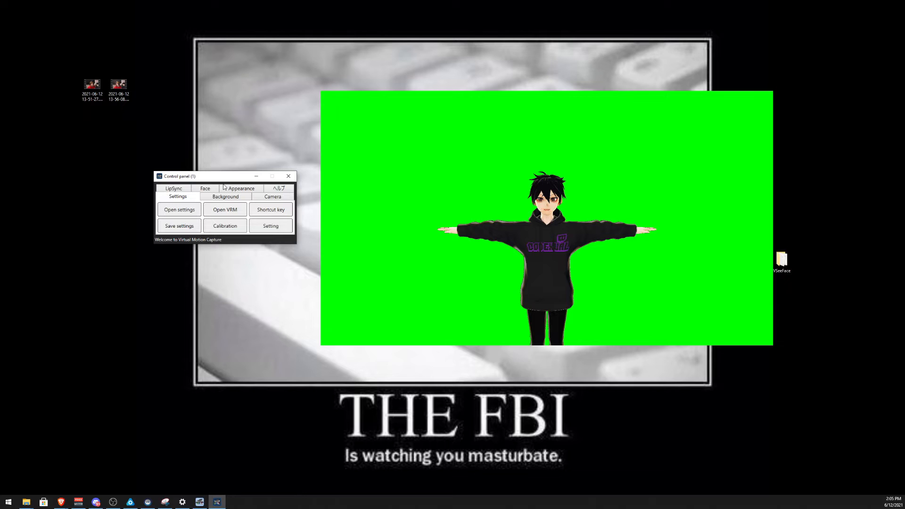
left_click(178, 211)
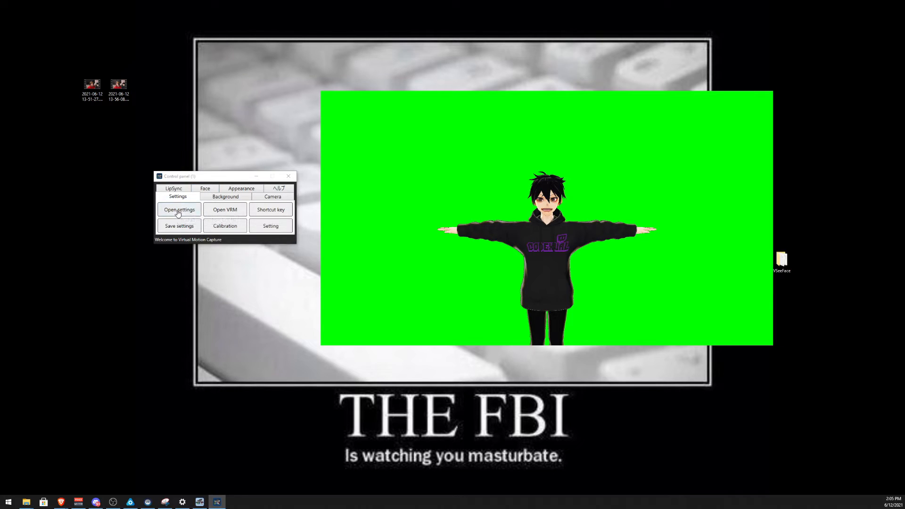
left_click(566, 191)
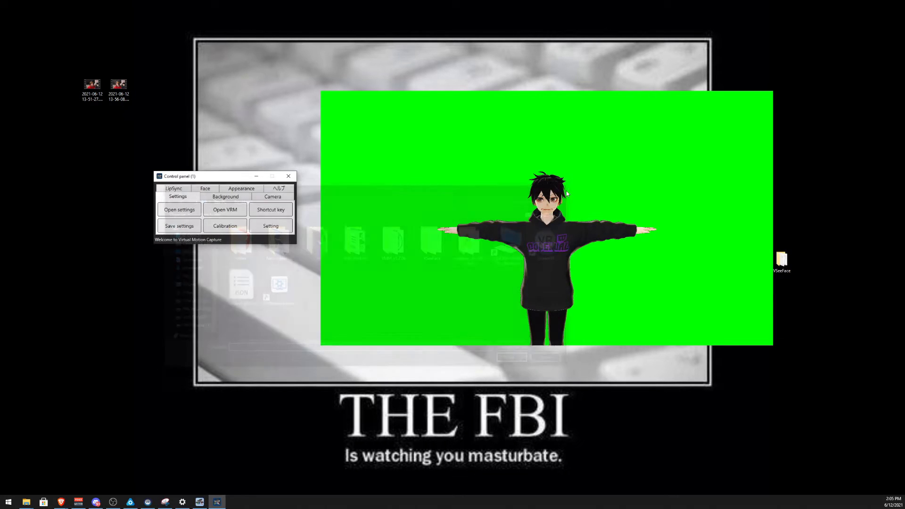
left_click(271, 225)
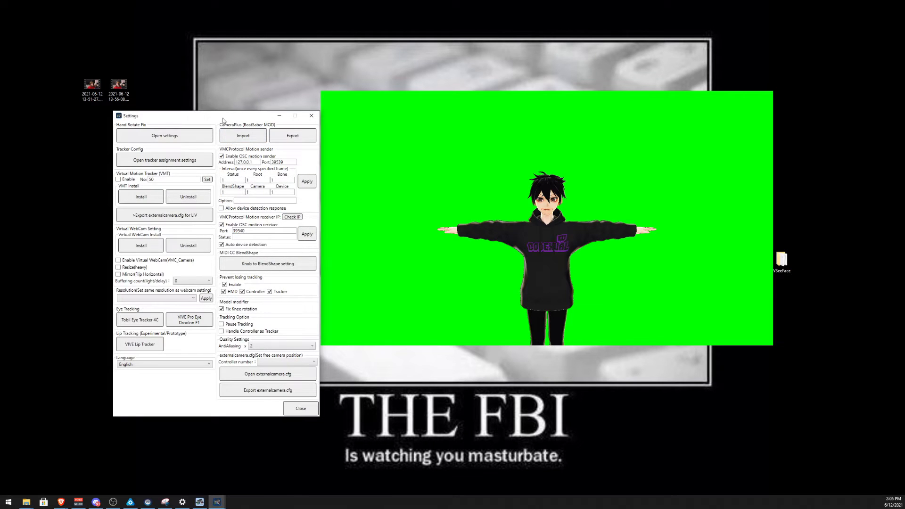
left_click_drag(223, 120, 215, 120)
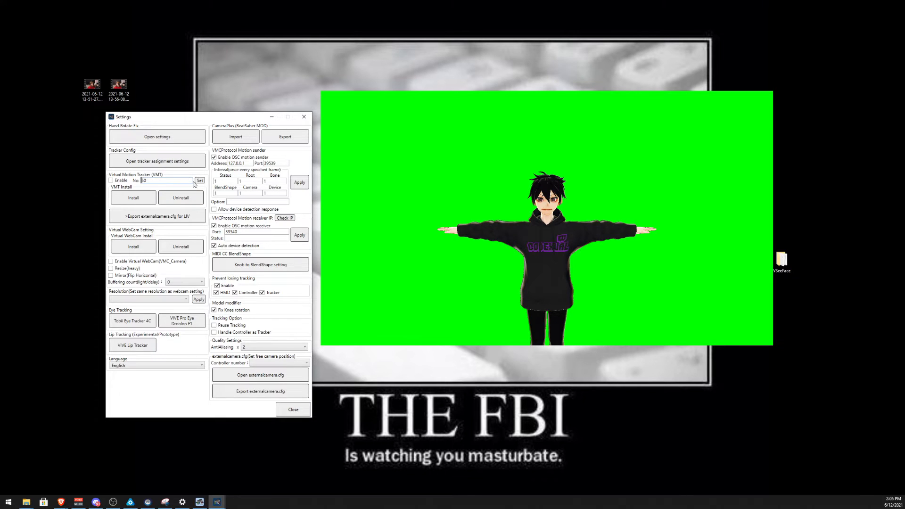
- Open the tracker assignment settings clear of the Settings window and check the right hand's tracker choices
left_click(177, 164)
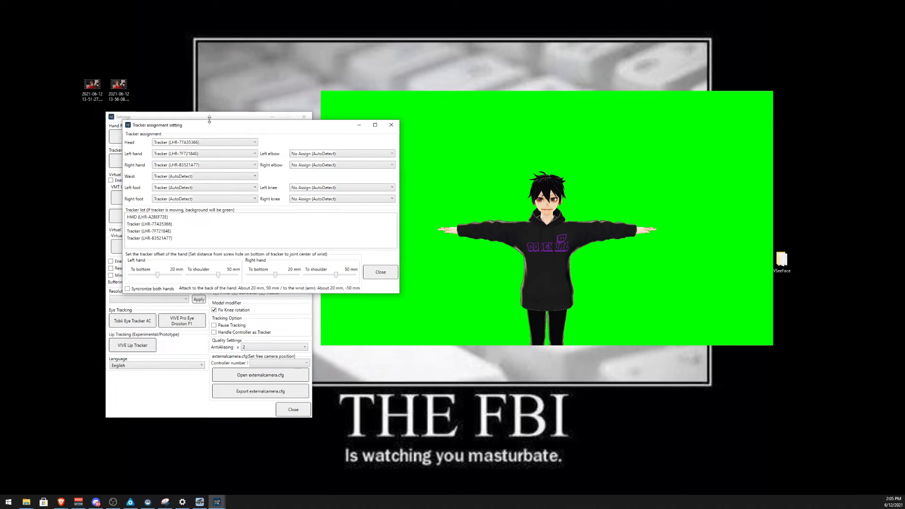
left_click_drag(209, 120, 432, 186)
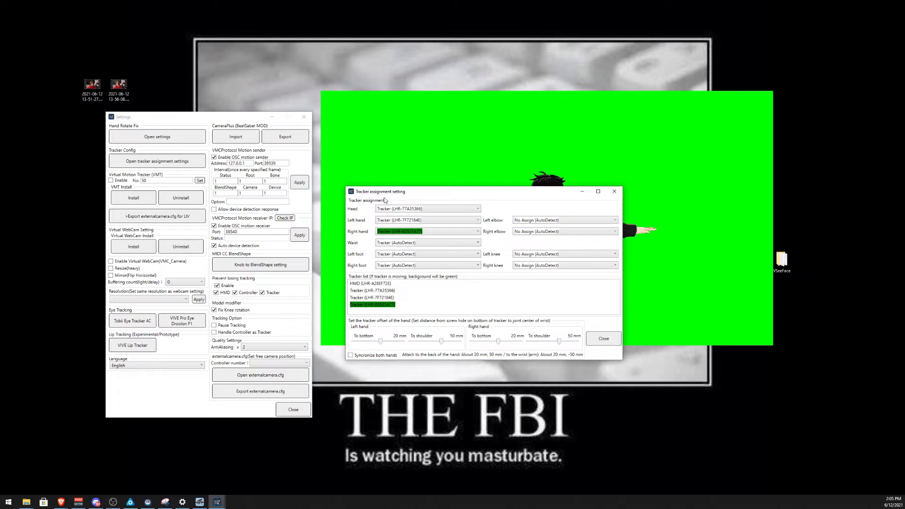
left_click_drag(390, 194, 259, 278)
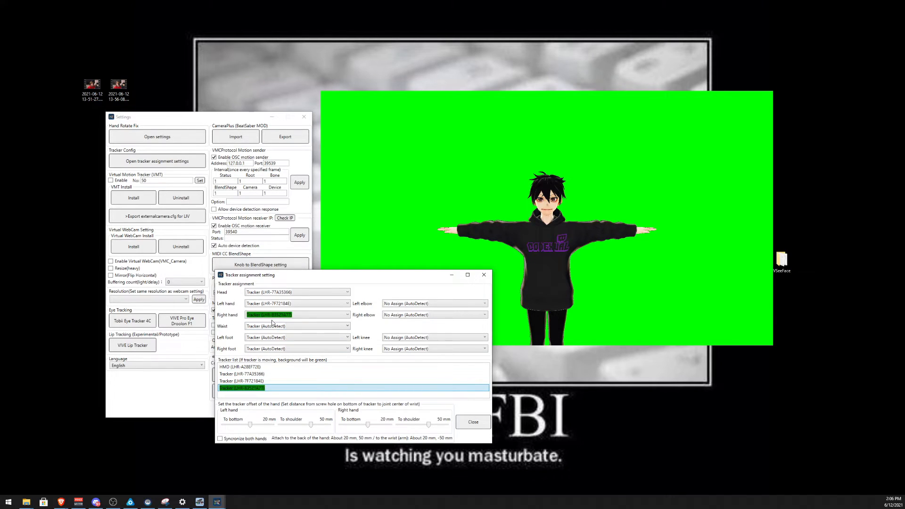
left_click(295, 316)
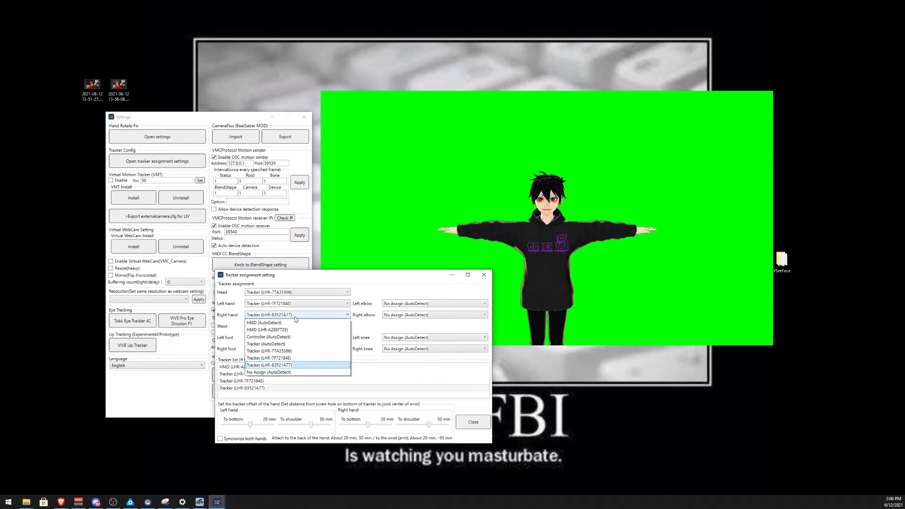
left_click(295, 317)
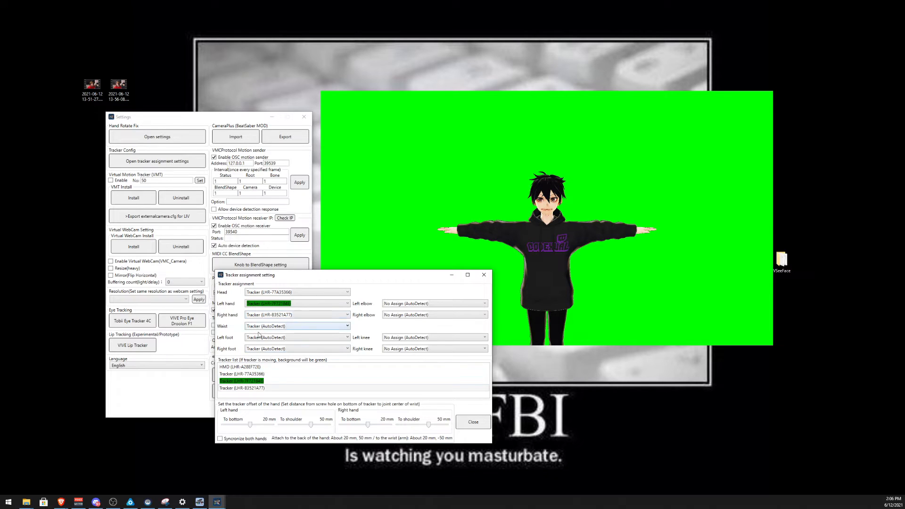
- Assign Tracker (LHR-7F72184E) to the left hand and check the head's tracker against the tracker list
left_click(249, 304)
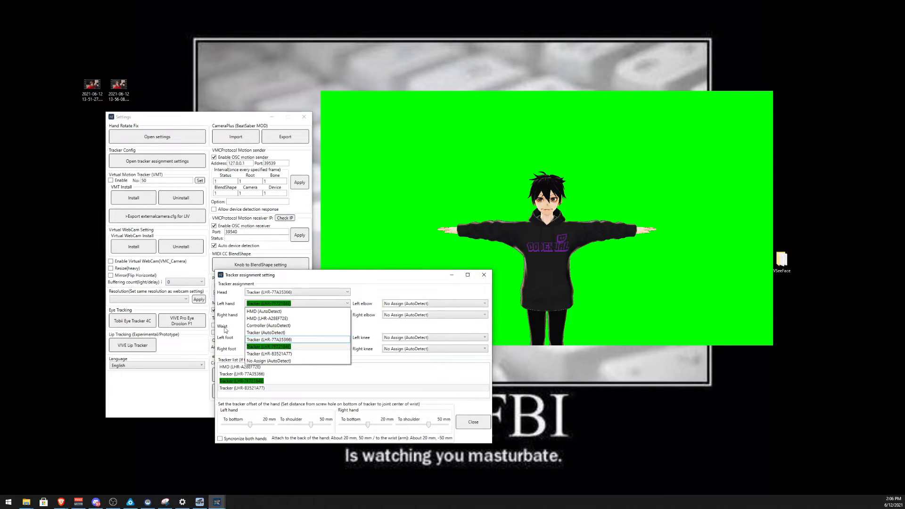
left_click(249, 347)
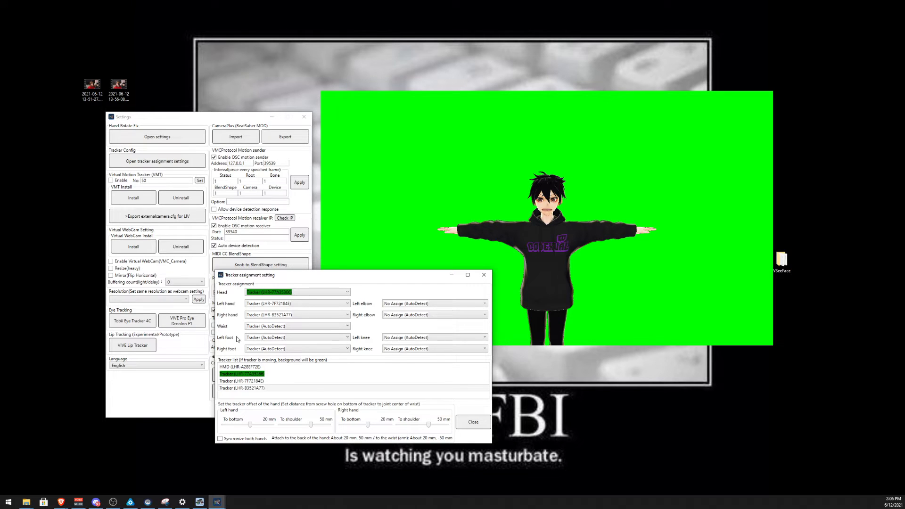
left_click(267, 292)
left_click(268, 294)
left_click(262, 375)
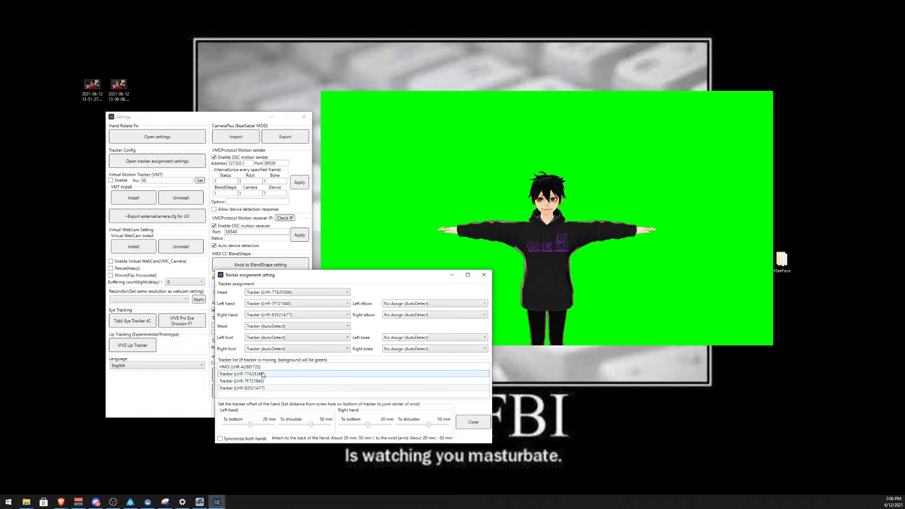
left_click(262, 382)
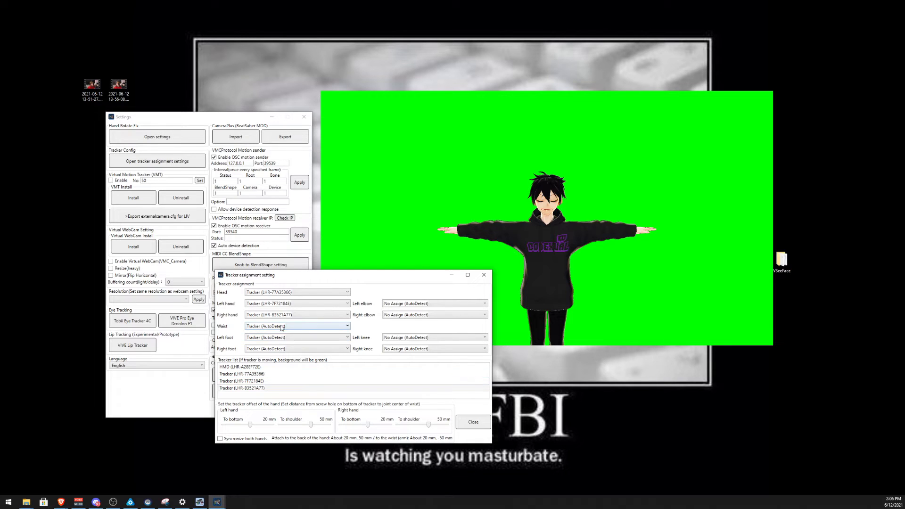
- Review the head's tracker choices, keeping Tracker (LHR-77A35366), and close the tracker assignment settings
left_click(283, 292)
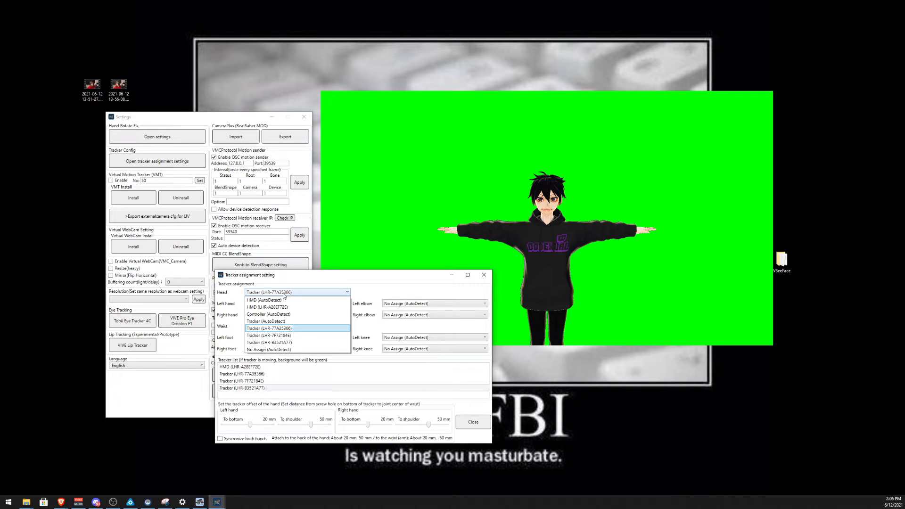
left_click(284, 296)
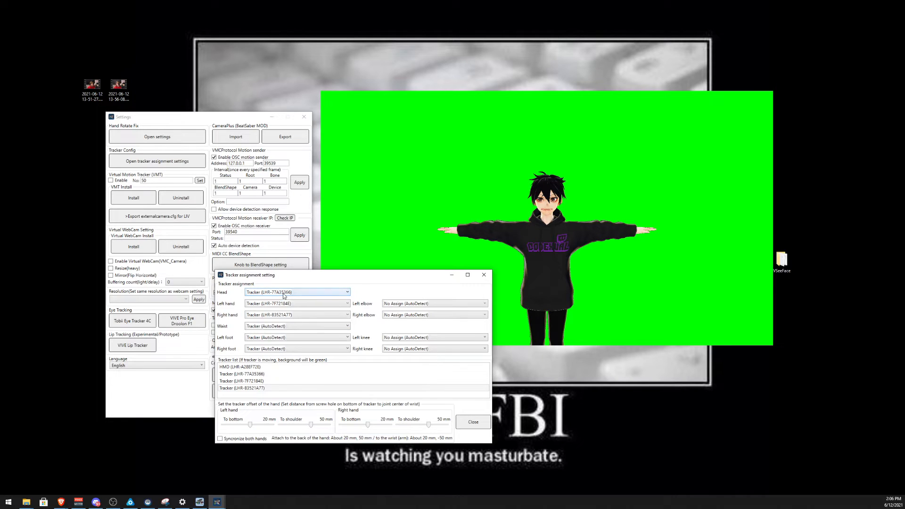
left_click_drag(301, 276, 282, 272)
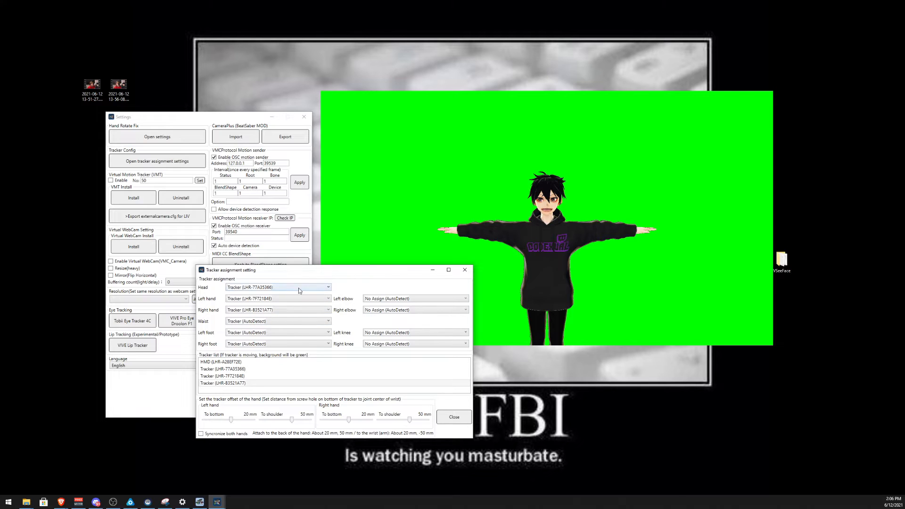
left_click_drag(341, 277, 338, 274)
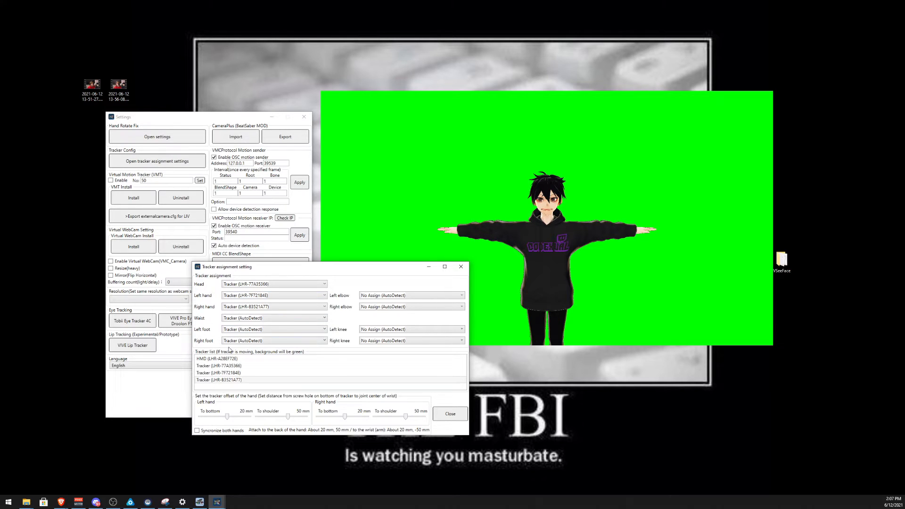
left_click(448, 413)
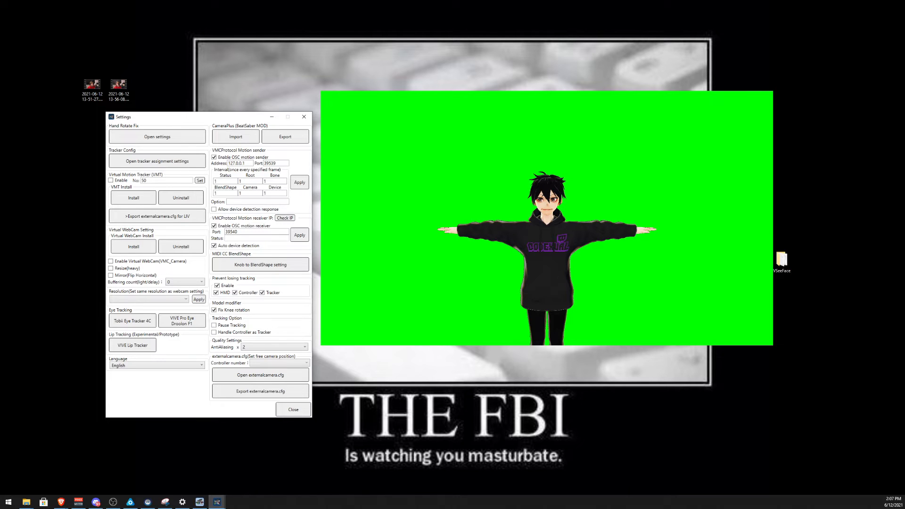
- Compare the VMCProtocol motion sender section with the Snipping Tool capture of the other version's Settings window, and put the capture away
left_click_drag(632, 508, 537, 71)
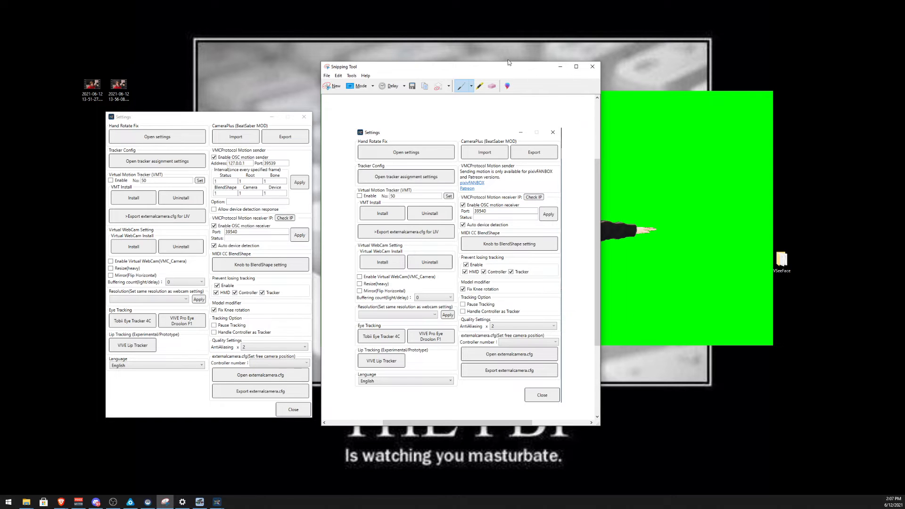
left_click_drag(500, 67, 904, 504)
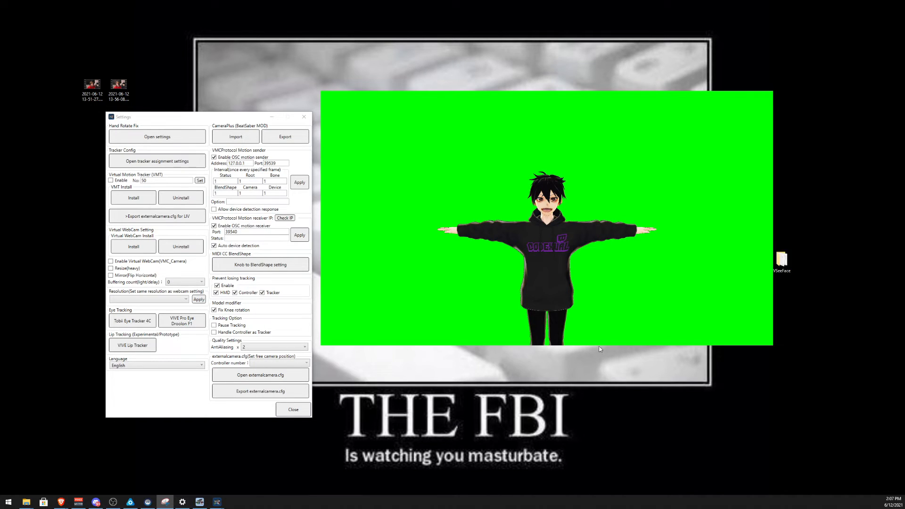
- Bring the avatar's face into close-up and place the avatar view slightly lower beside the Settings window
left_click(551, 227)
scroll(551, 227, "up", 6)
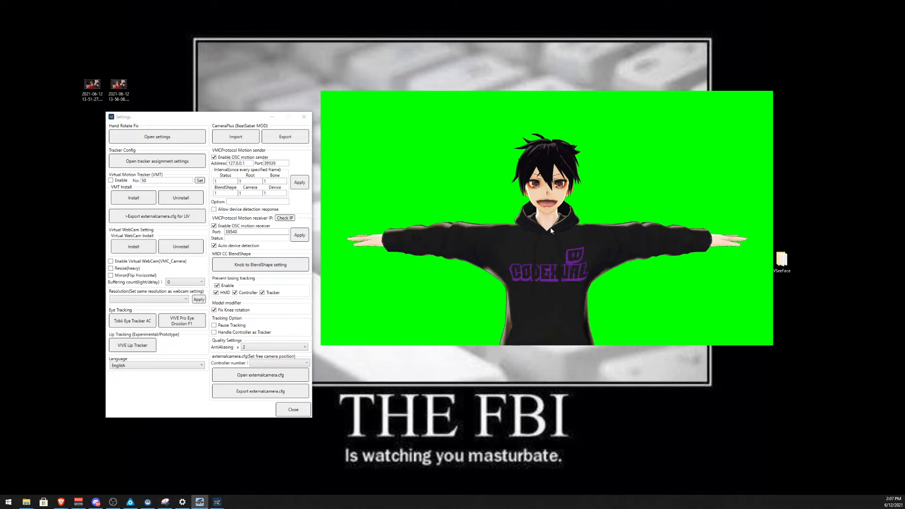
left_click_drag(551, 191, 525, 231)
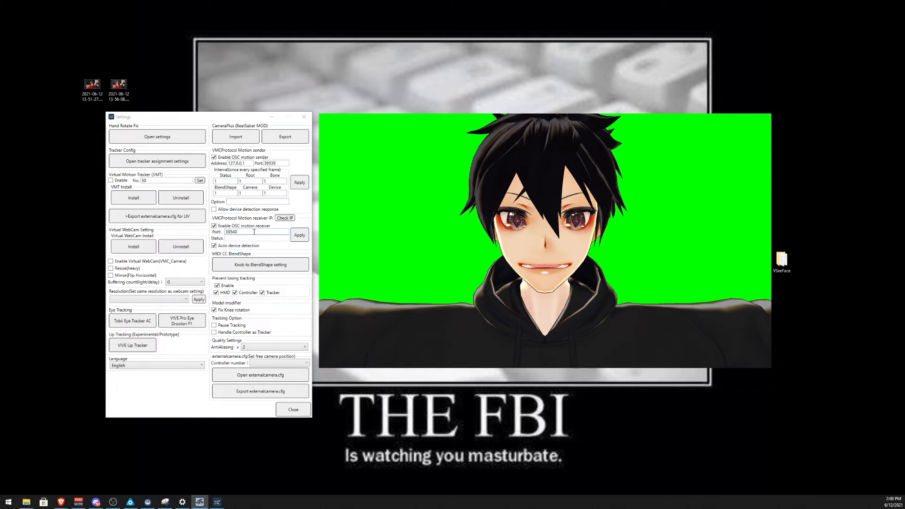
- Check the OSC motion receiver and sender ports, placing the Settings window clear of the avatar view
left_click_drag(237, 232, 226, 231)
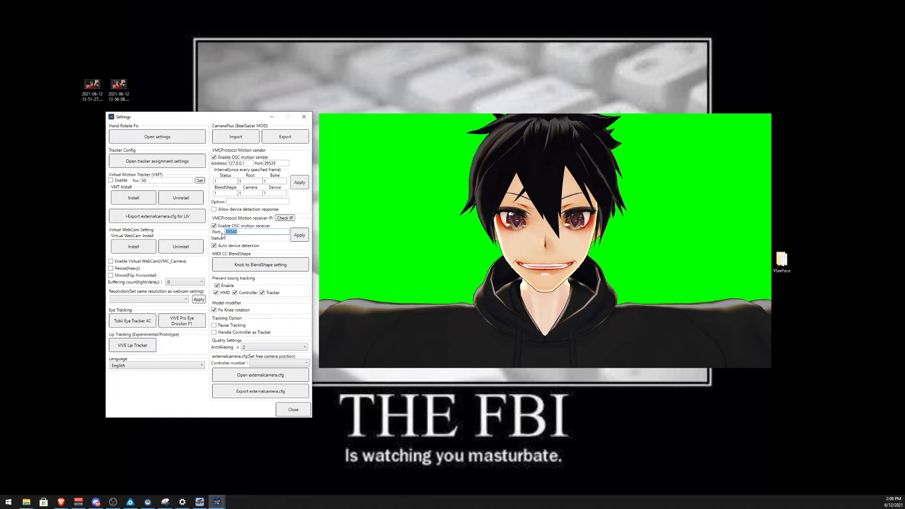
left_click(251, 234)
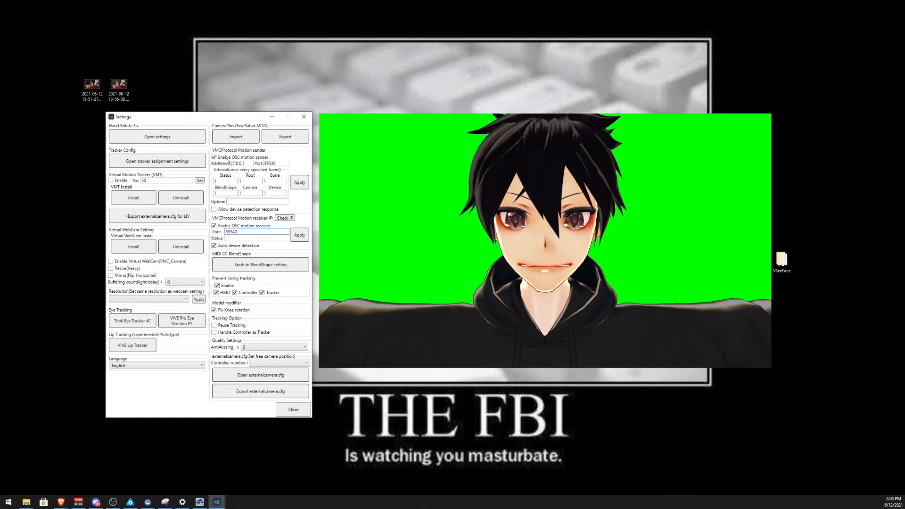
left_click_drag(187, 119, 377, 141)
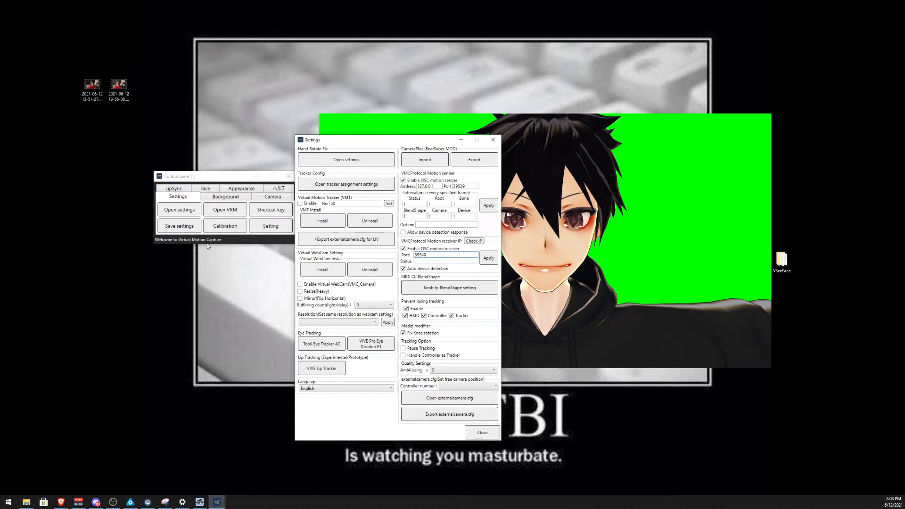
left_click(235, 175)
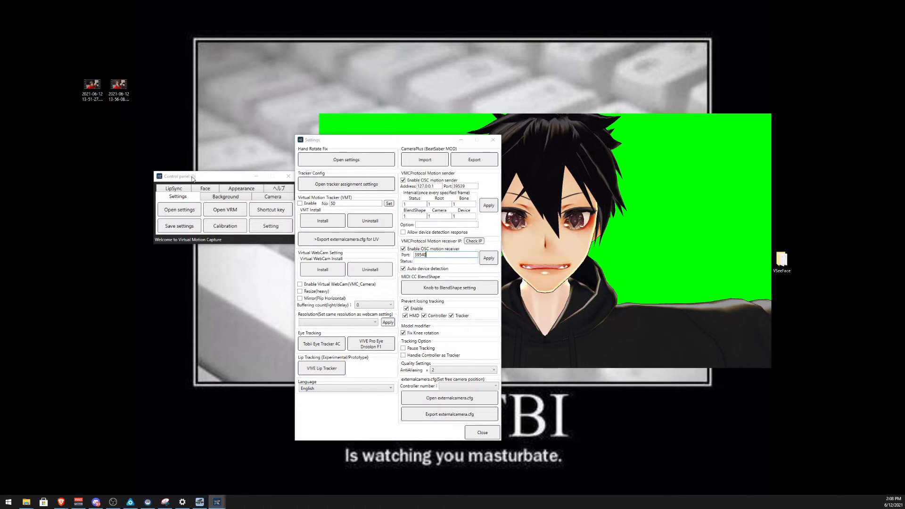
left_click_drag(329, 140, 134, 112)
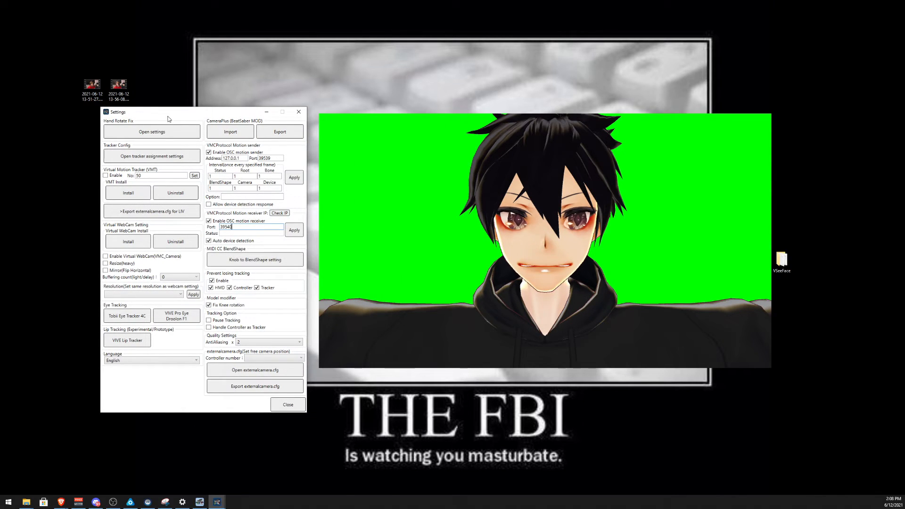
left_click_drag(172, 117, 168, 119)
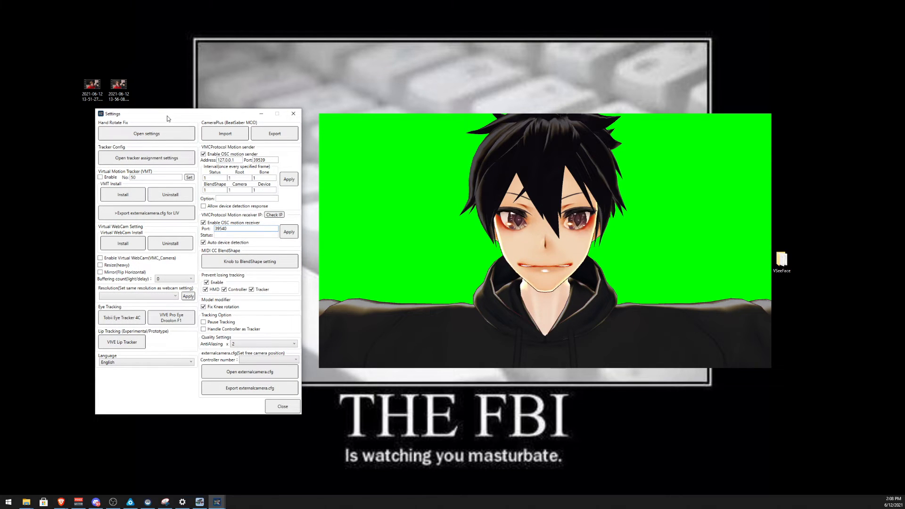
left_click_drag(167, 118, 161, 113)
left_click_drag(210, 129, 161, 143)
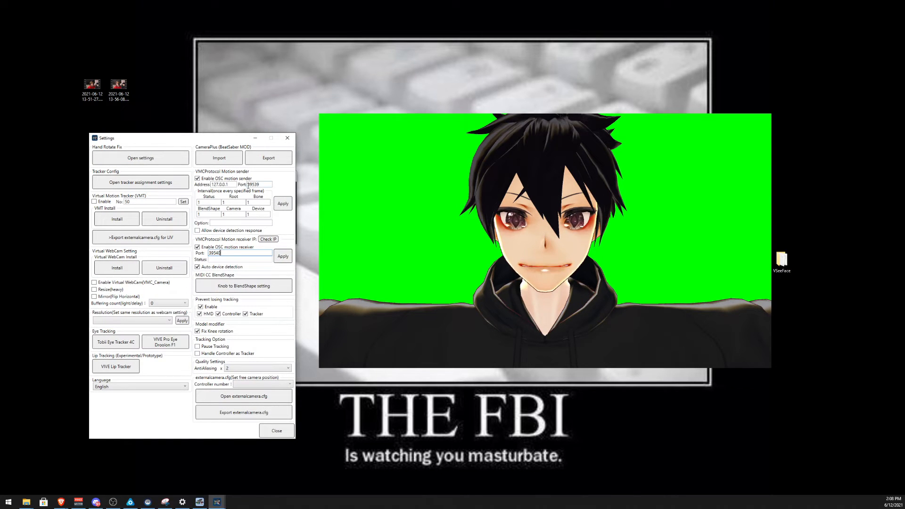
left_click_drag(265, 185, 242, 186)
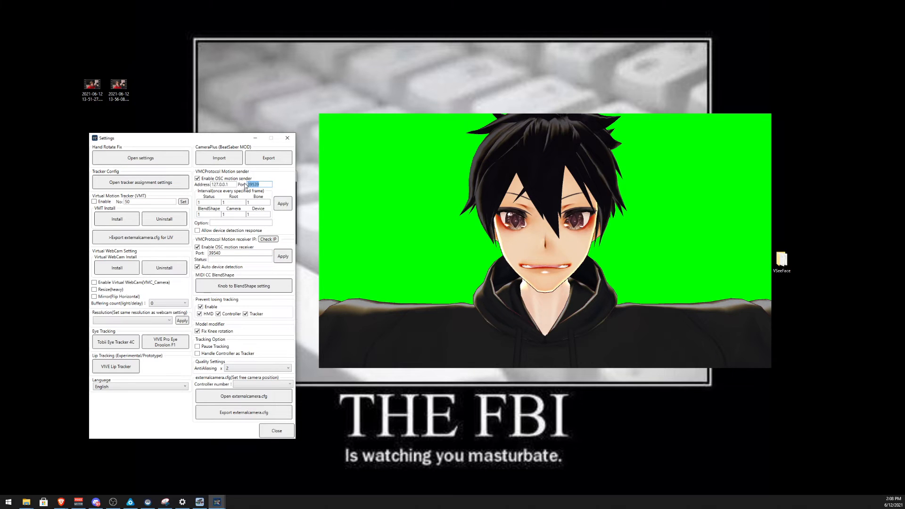
- Lower the avatar view, switch to VSeeFace and start it with the Codexual avatar
left_click_drag(479, 159, 441, 260)
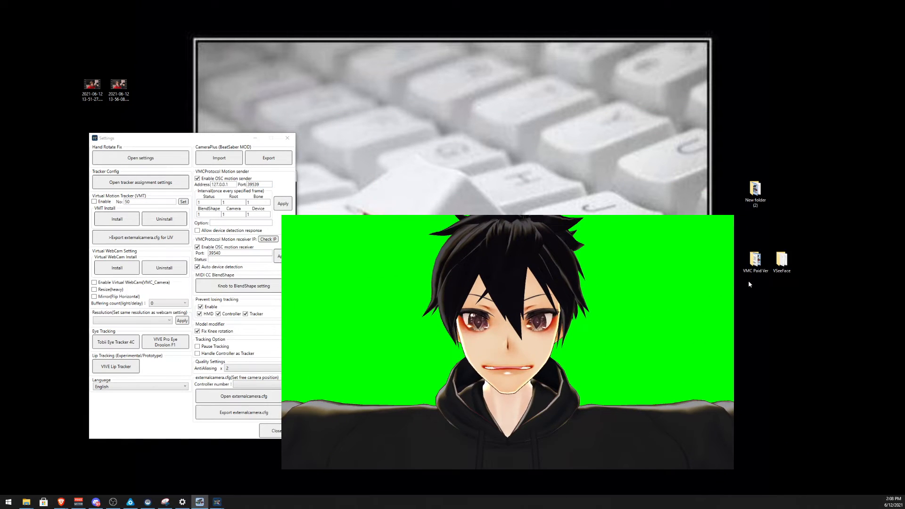
left_click(780, 260)
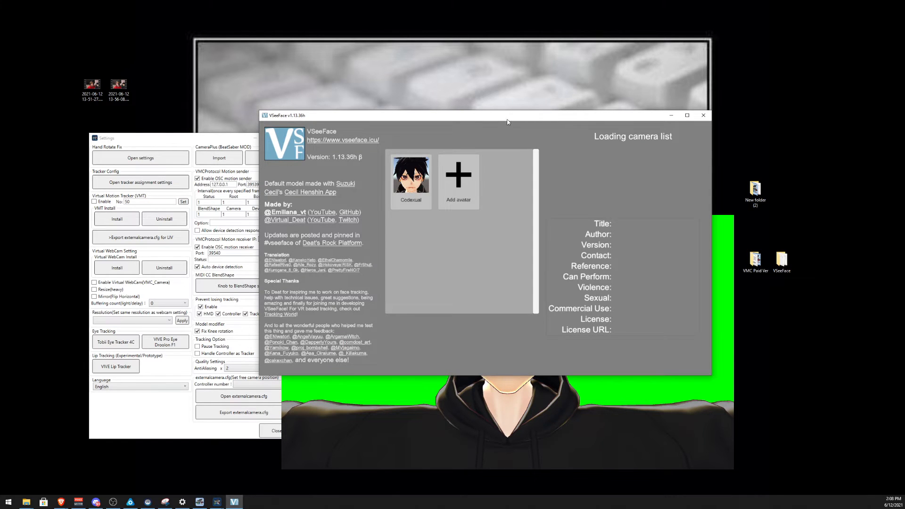
left_click(445, 149)
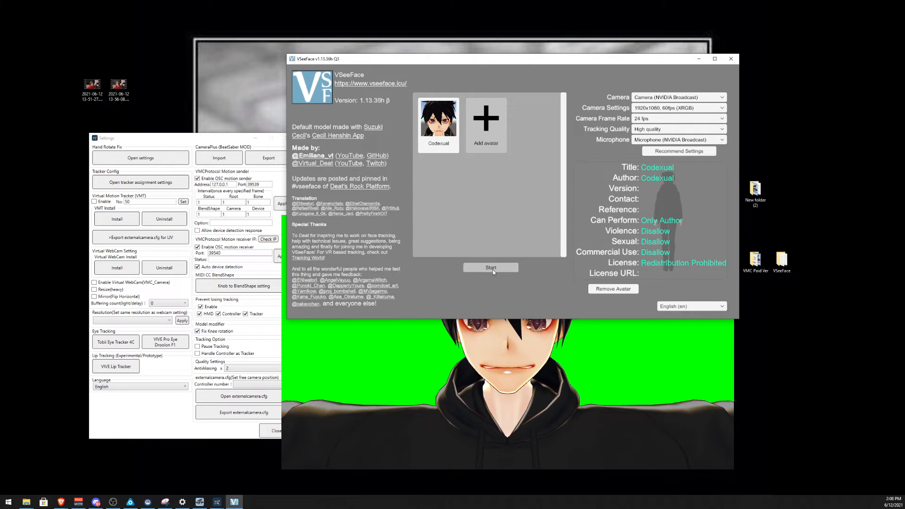
left_click(493, 270)
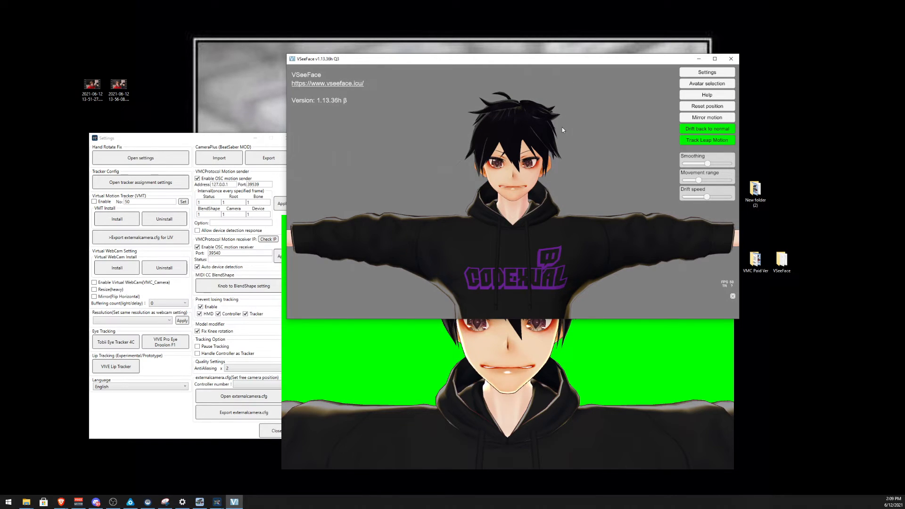
- Open VSeeFace's general settings at the OSC/VMC protocol options and preview Apply VSeeFace tracking, leaving it off
left_click(707, 73)
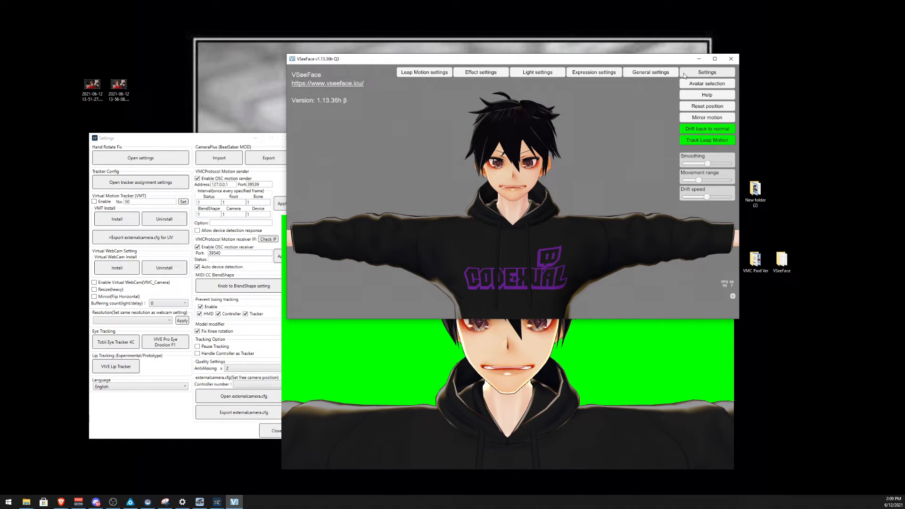
left_click(635, 73)
scroll(534, 167, "down", 10)
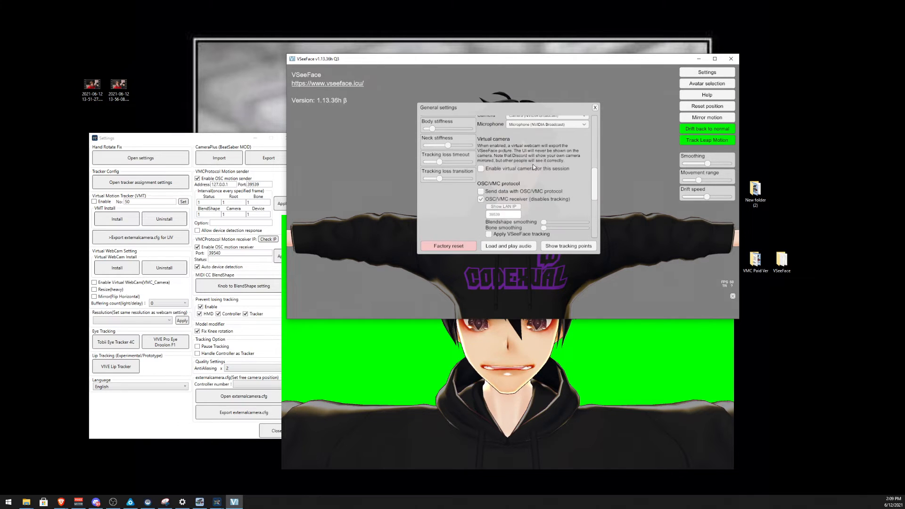
scroll(534, 167, "down", 2)
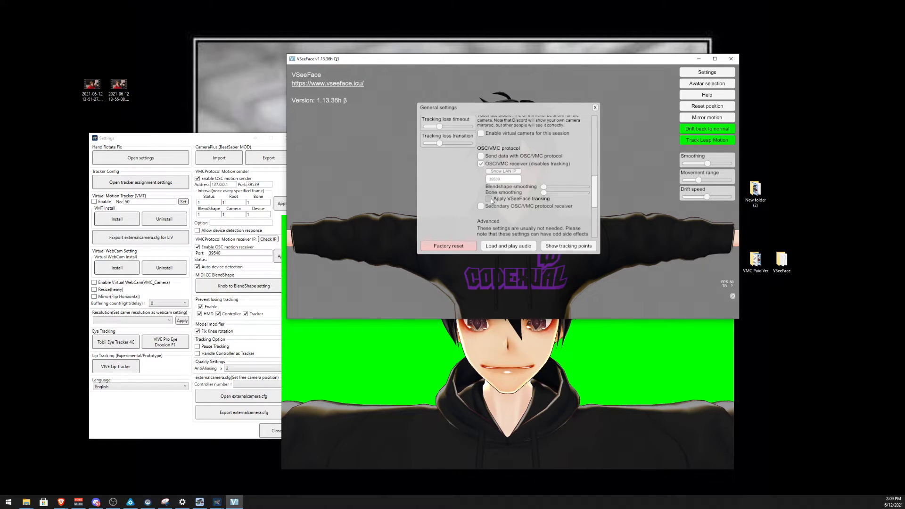
left_click(490, 199)
scroll(510, 200, "down", 1)
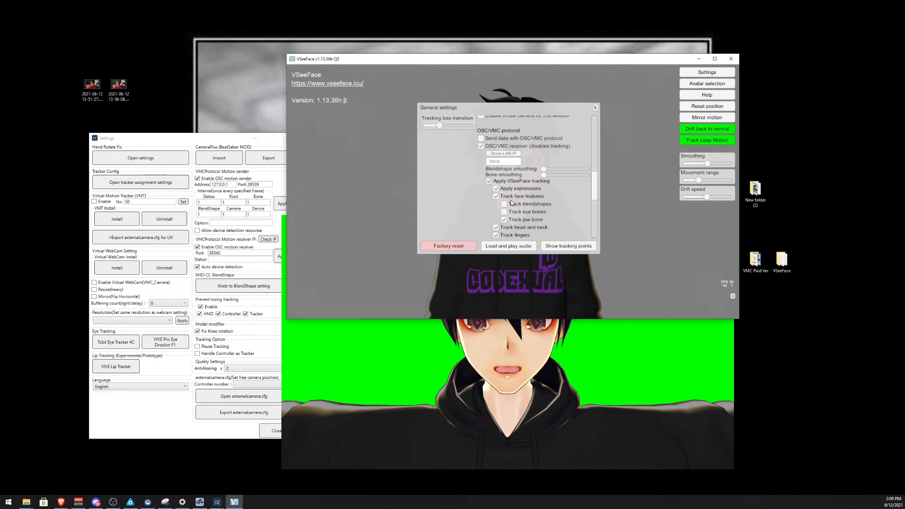
left_click(489, 181)
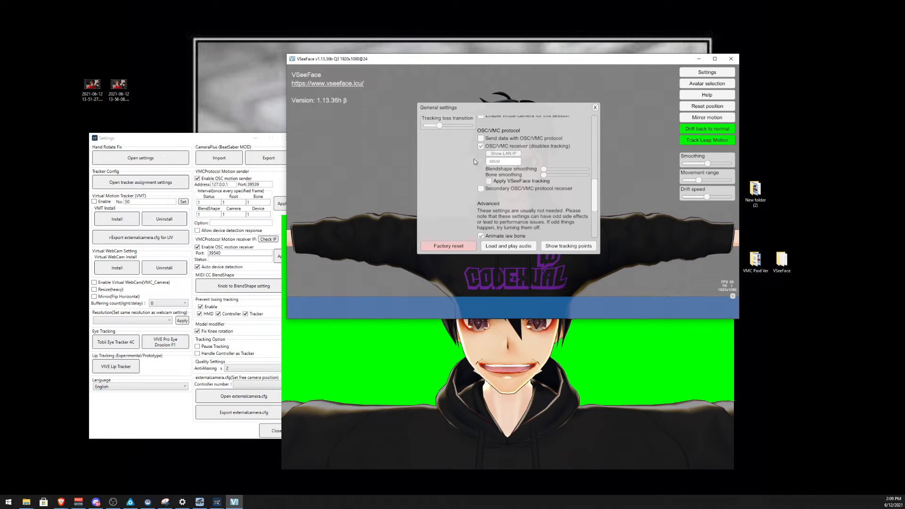
- Compare VSeeFace's OSC/VMC receiver port with the VMCProtocol sender port, keeping Apply VSeeFace tracking off after another preview
left_click_drag(568, 108, 391, 107)
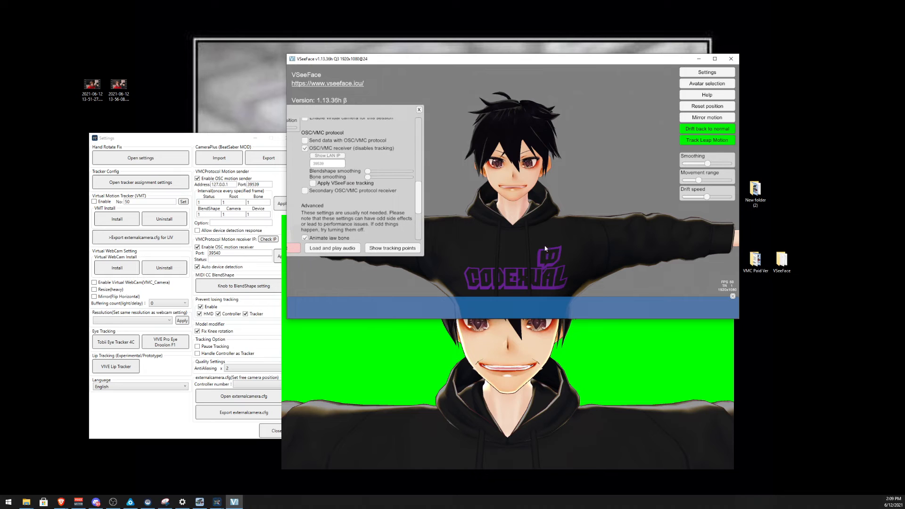
left_click_drag(220, 142, 170, 138)
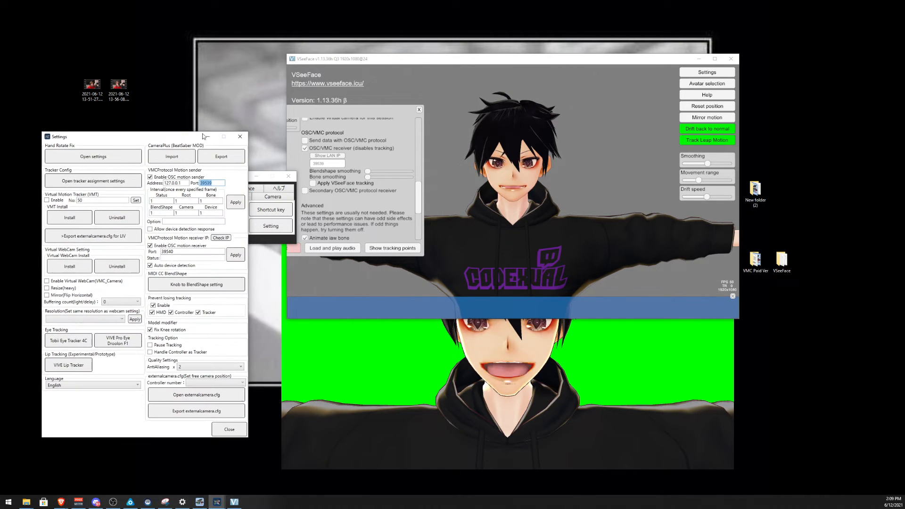
left_click_drag(366, 113, 442, 99)
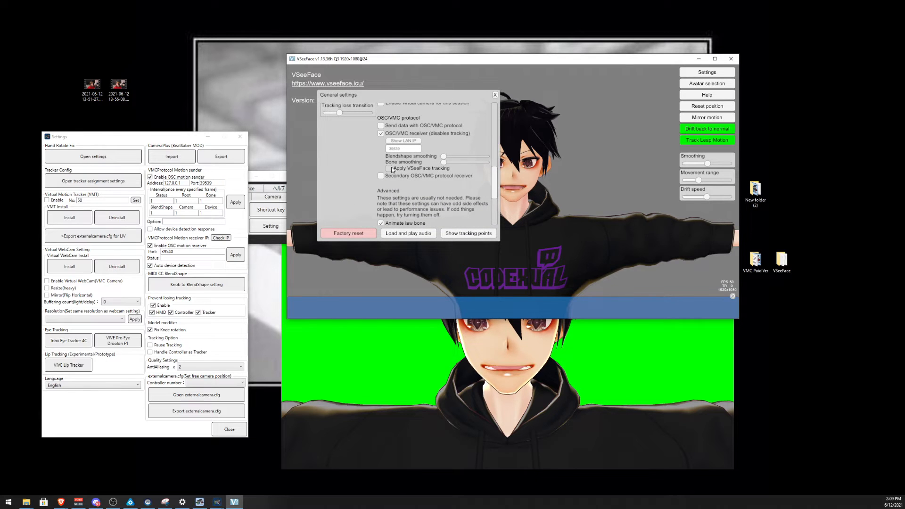
left_click(389, 168)
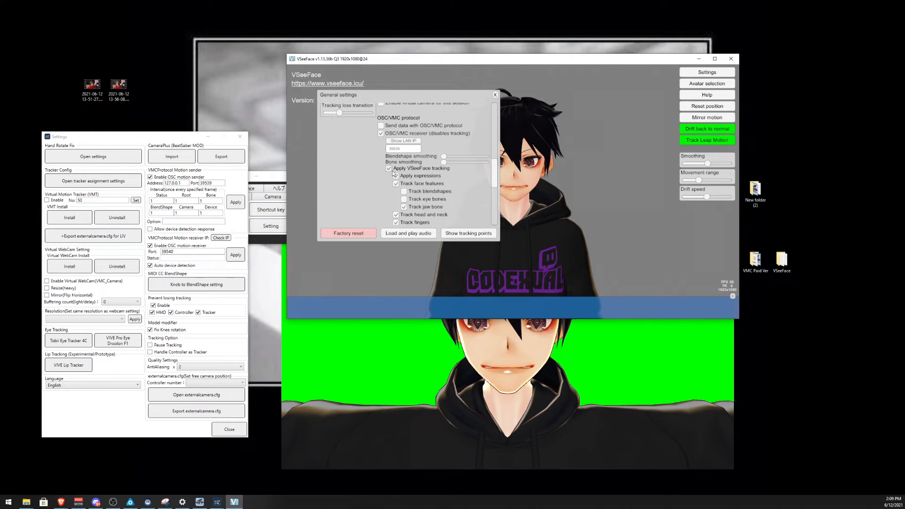
left_click(389, 168)
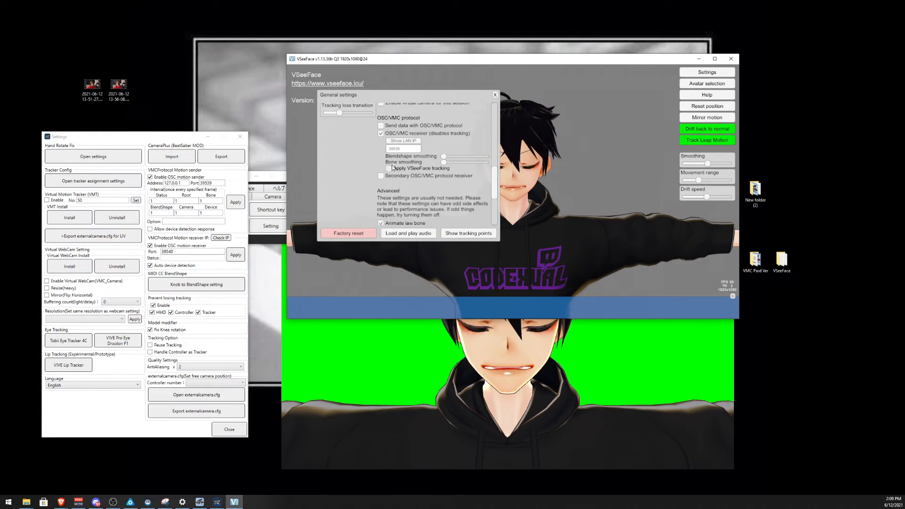
left_click(392, 149)
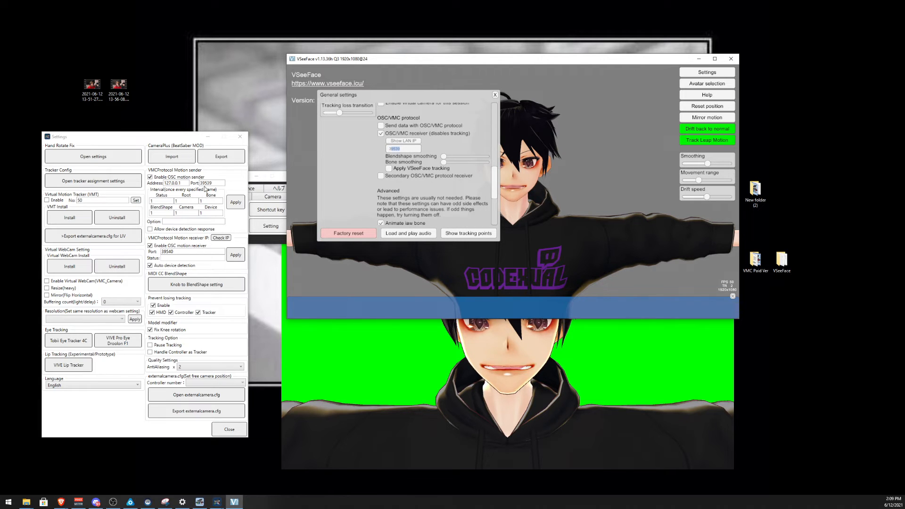
key("alt+Tab")
left_click(376, 168)
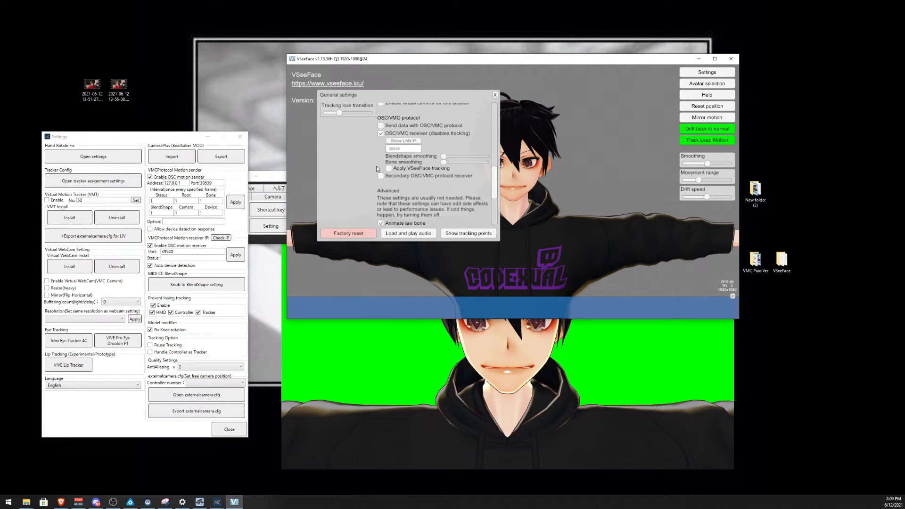
- Close VSeeFace's general settings, move its window out of the way and frame the avatar's upper body in VirtualMotionCapture
left_click(495, 94)
left_click_drag(496, 69, 528, 508)
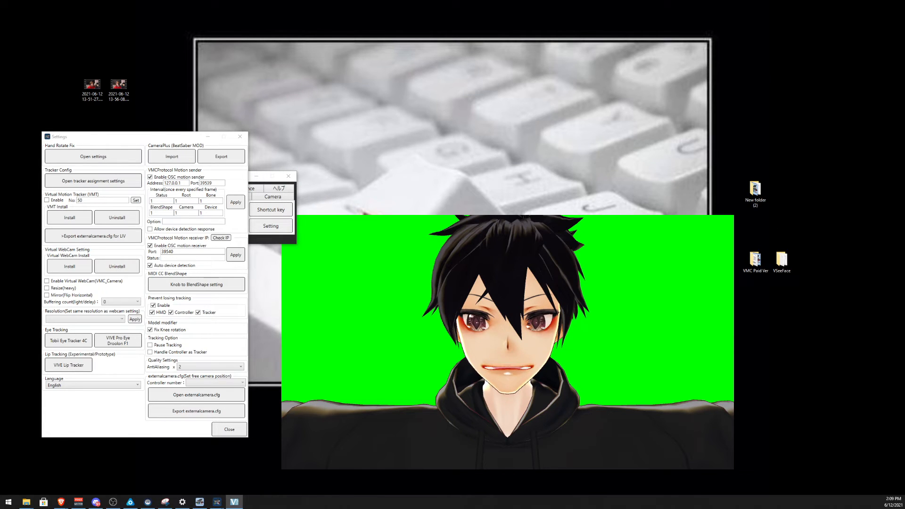
left_click(442, 335)
scroll(442, 335, "down", 5)
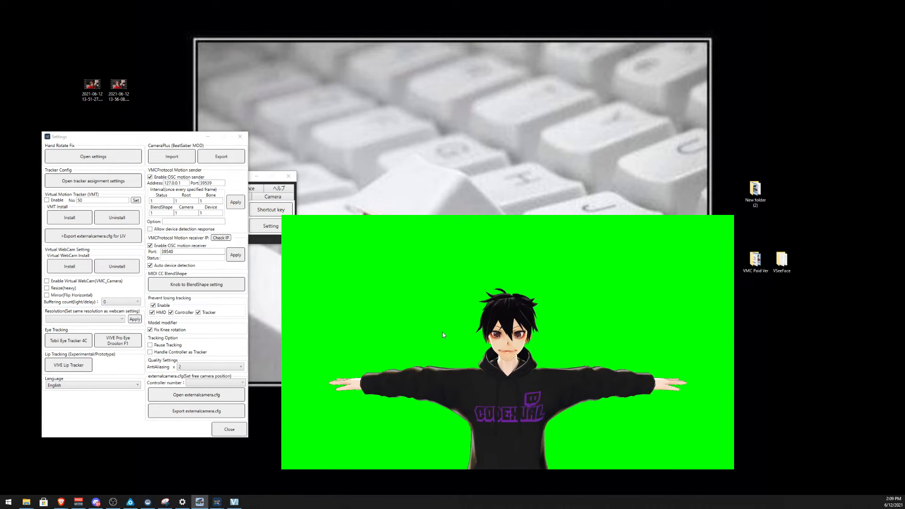
scroll(445, 333, "down", 3)
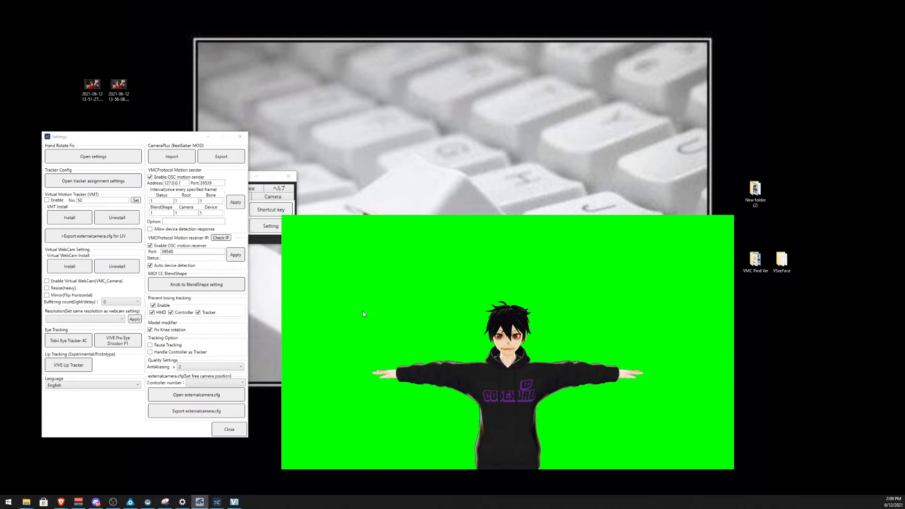
- Close the VirtualMotionCapture Settings window and calibrate the avatar's tracking in Normal mode
left_click_drag(177, 142, 743, 83)
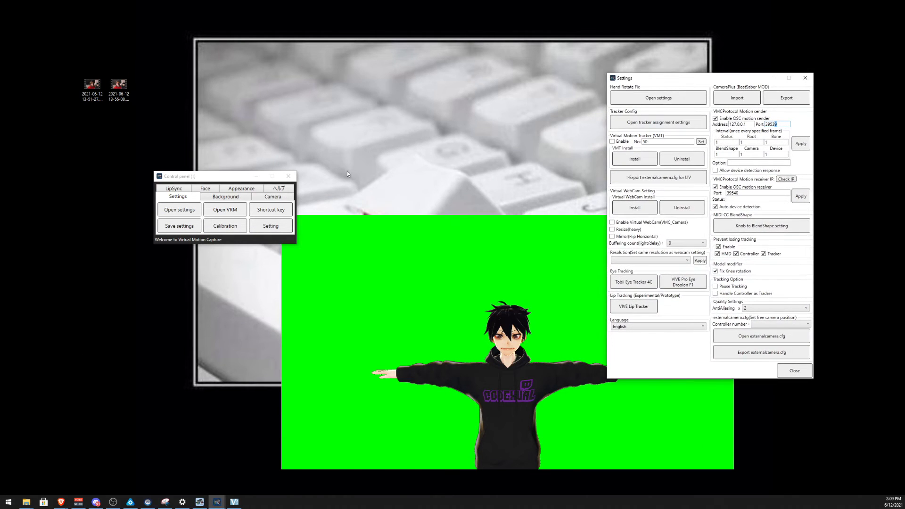
left_click(807, 77)
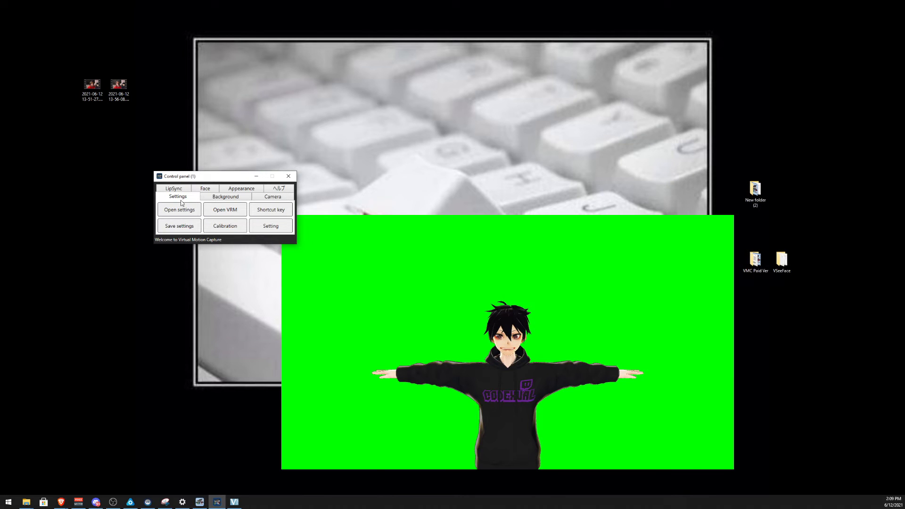
left_click(215, 228)
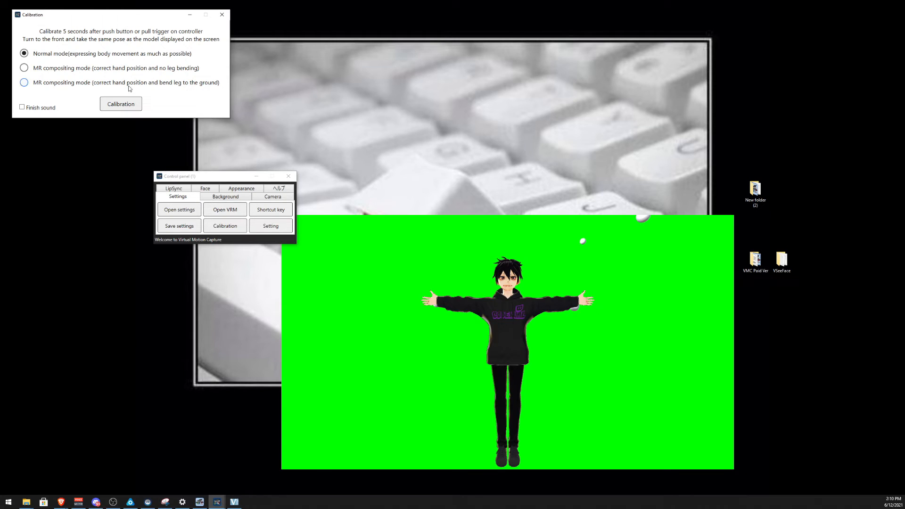
left_click(121, 104)
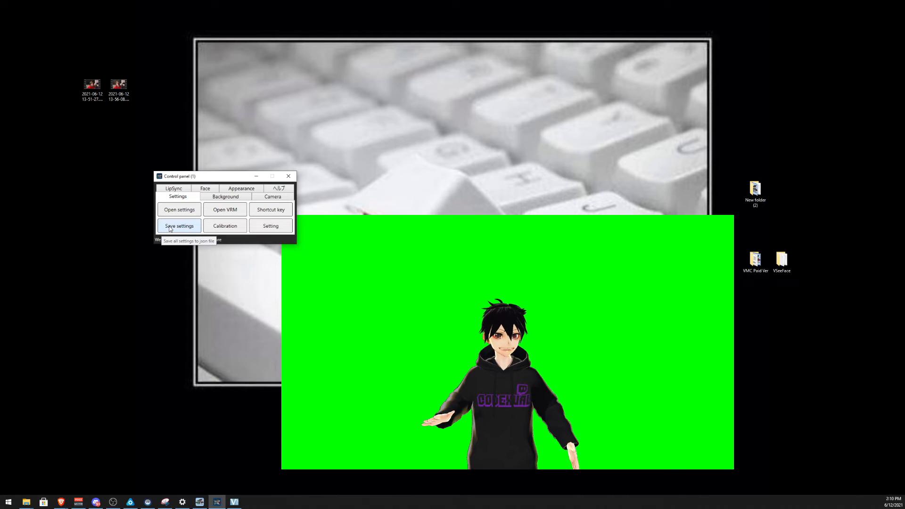
- Reposition the control panel, reframe the avatar, bring VSeeFace back beside it and reopen VirtualMotionCapture's Settings window
left_click_drag(221, 179, 266, 120)
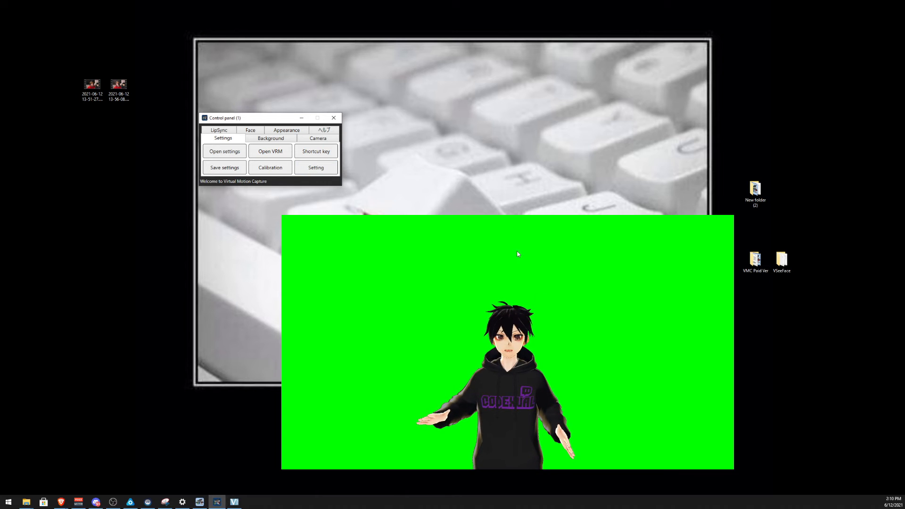
left_click(550, 416)
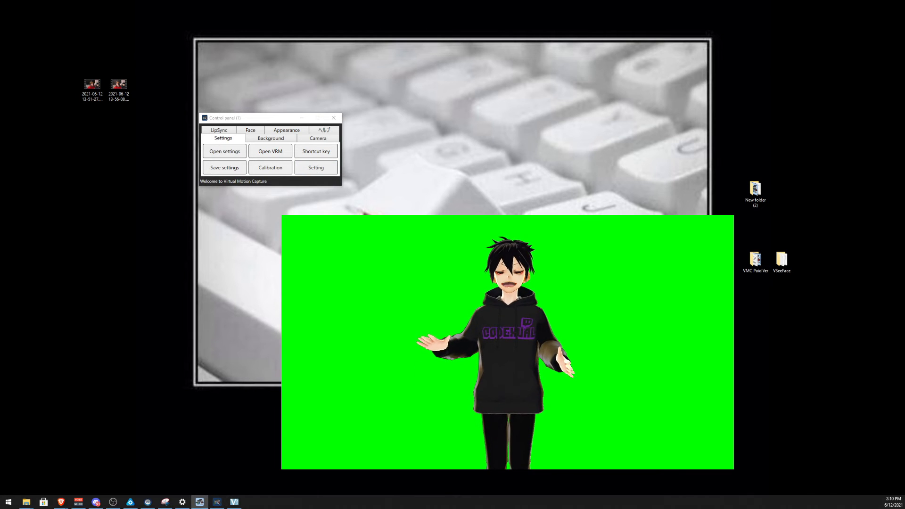
left_click_drag(763, 508, 566, 141)
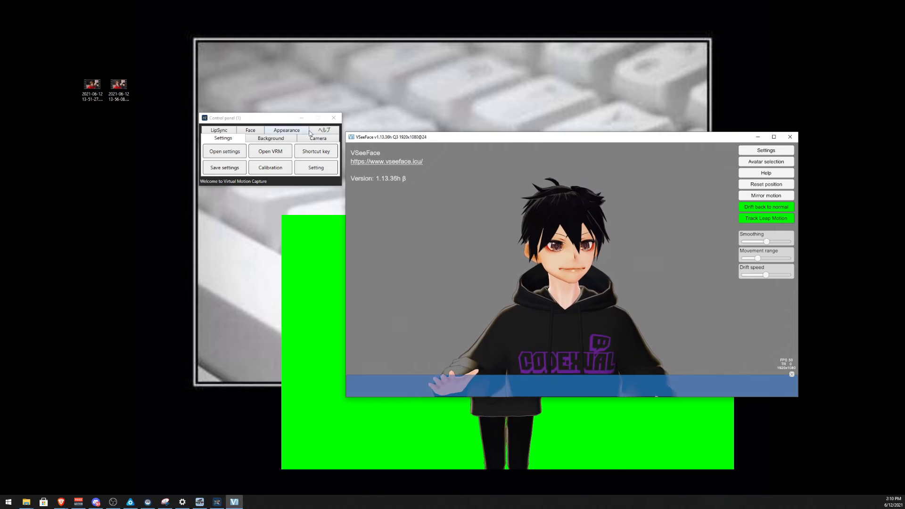
left_click(310, 171)
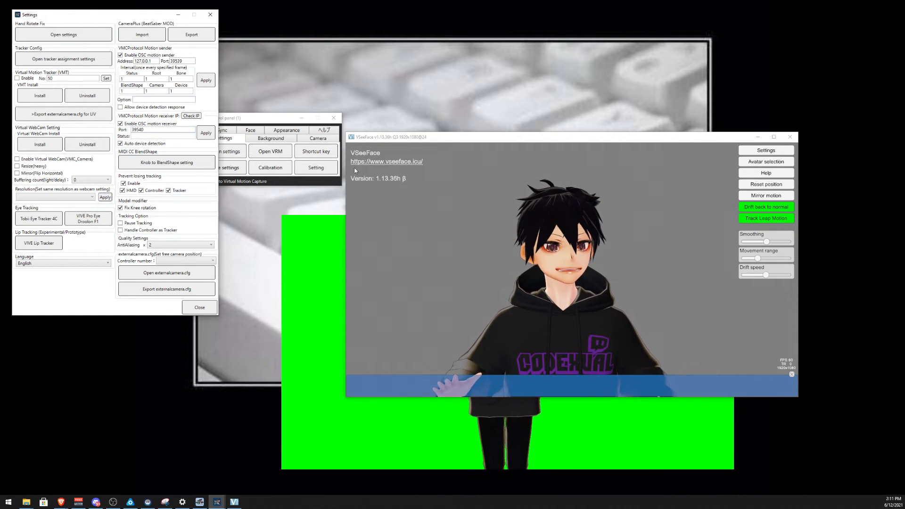
- Reposition the VSeeFace window beside the VirtualMotionCapture Settings window, leaving the control panel uncovered, and compare the two avatars' motion
left_click_drag(407, 145, 546, 81)
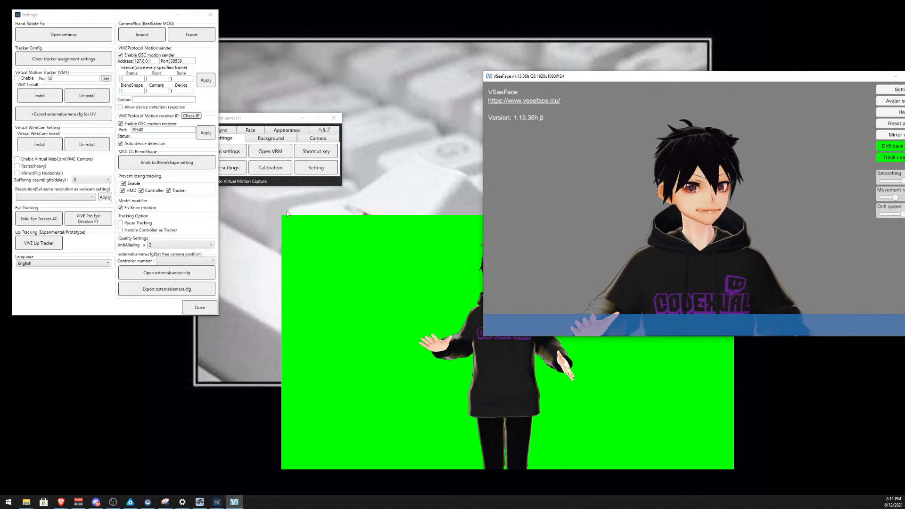
left_click(288, 115)
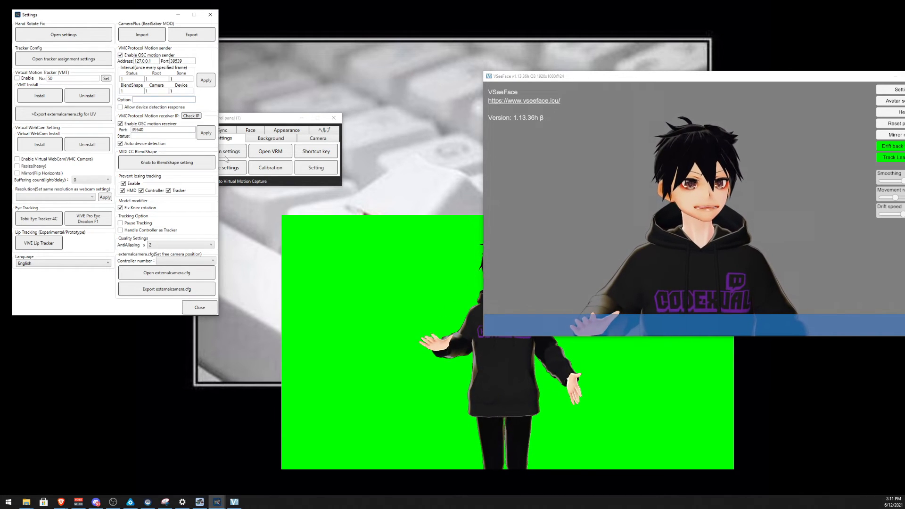
left_click_drag(573, 75, 406, 51)
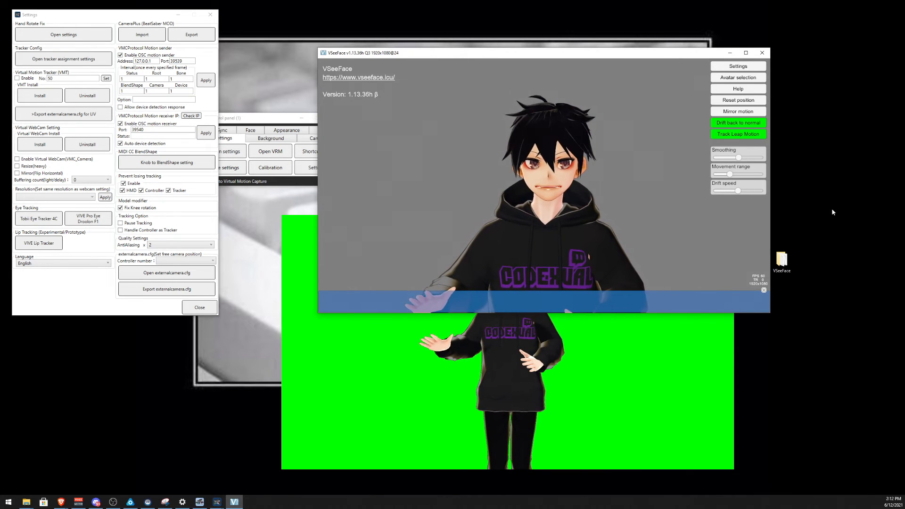
key("alt+Tab")
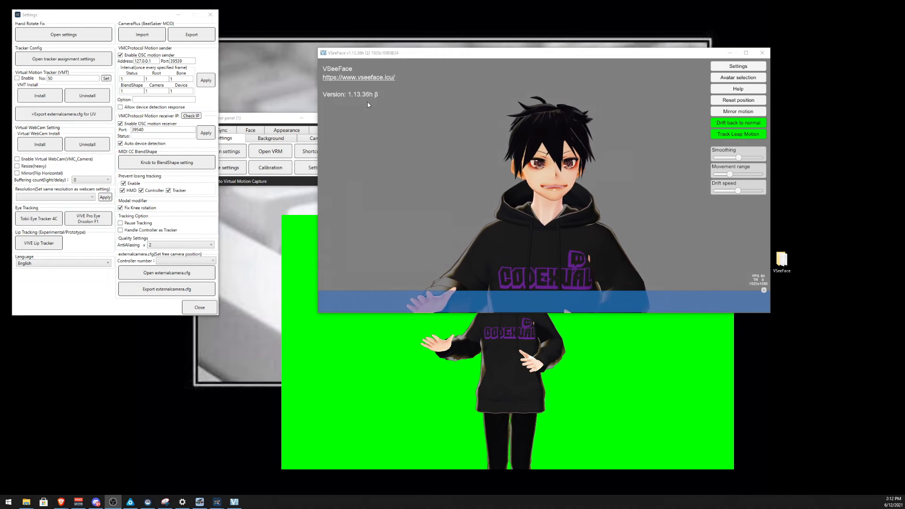
left_click(449, 123)
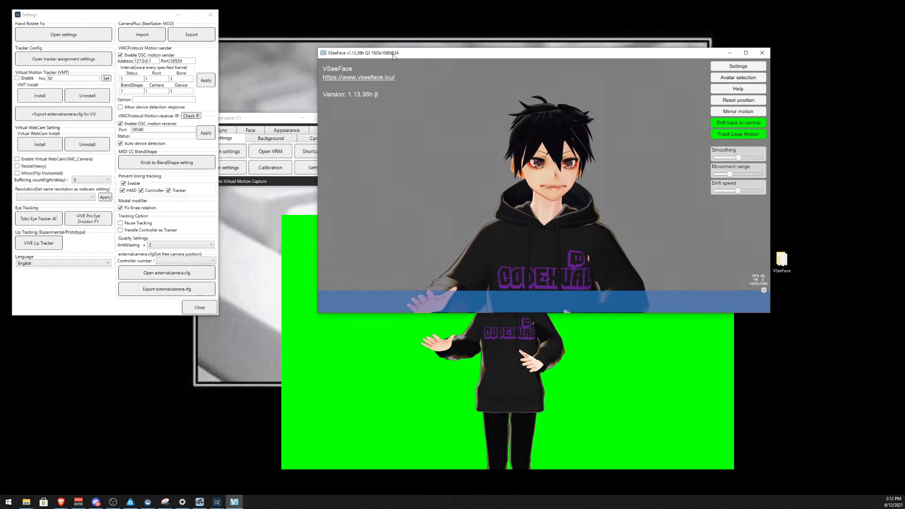
left_click_drag(394, 55, 481, 162)
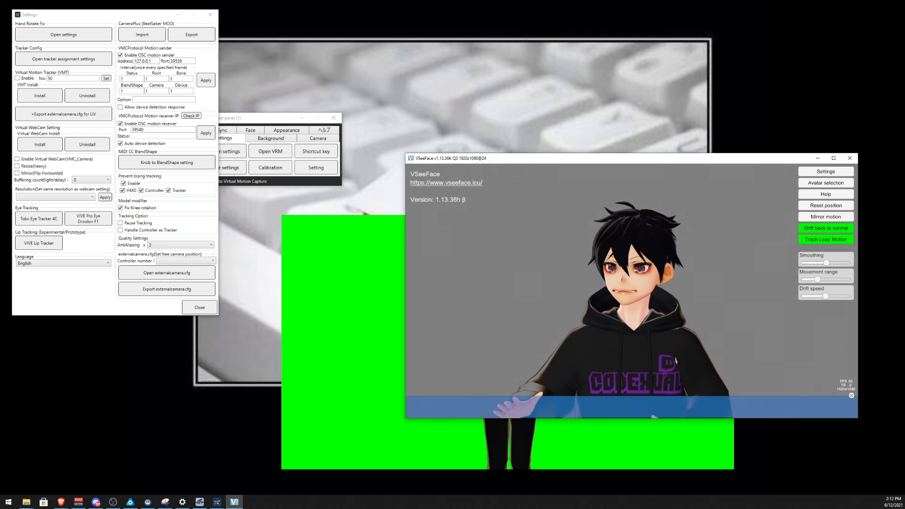
- Switch to OBS, maximize its window and add a new visible Game Capture source with the suggested name
key("alt+Tab")
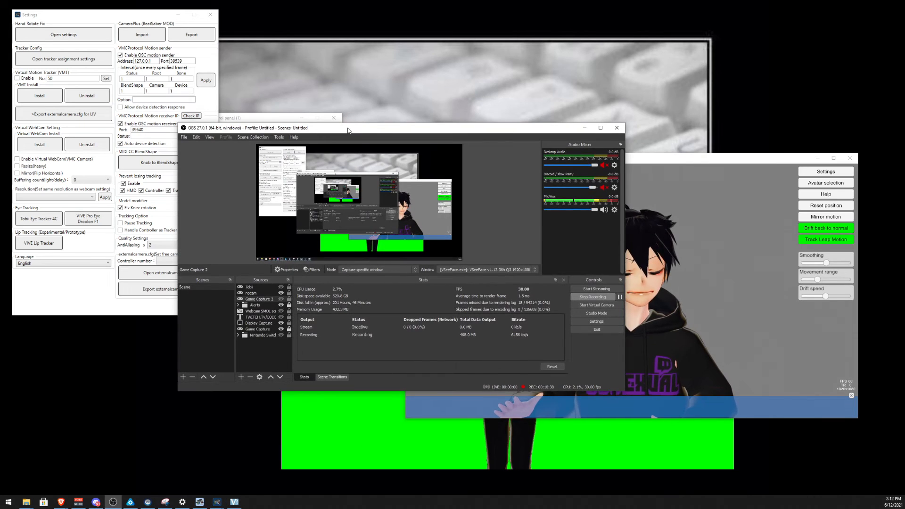
double_click(349, 126)
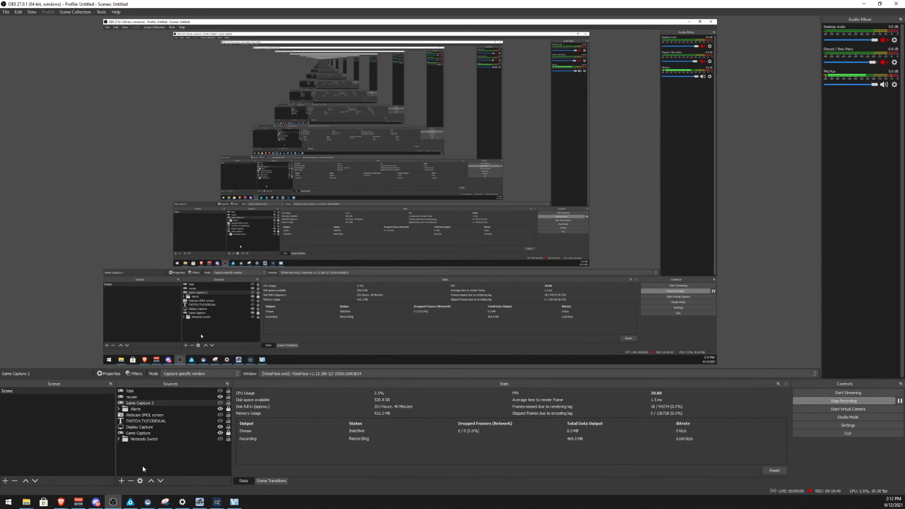
left_click(122, 480)
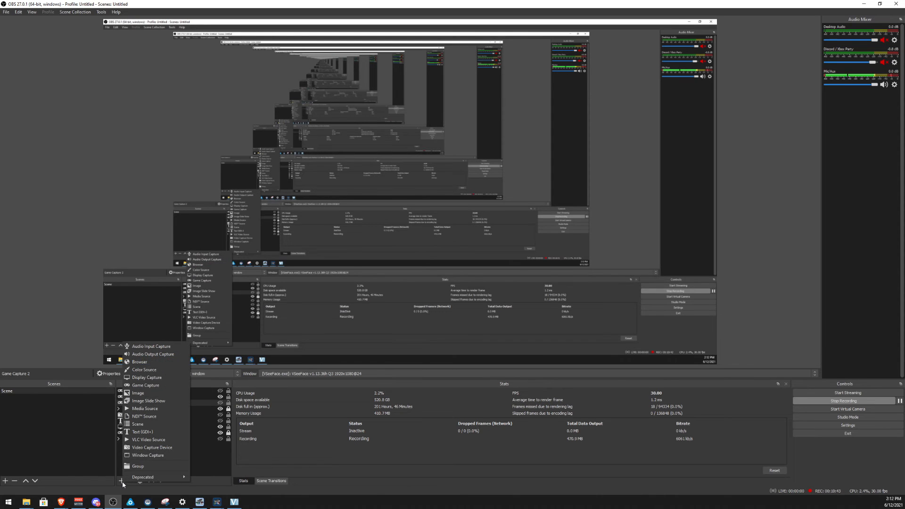
left_click(147, 386)
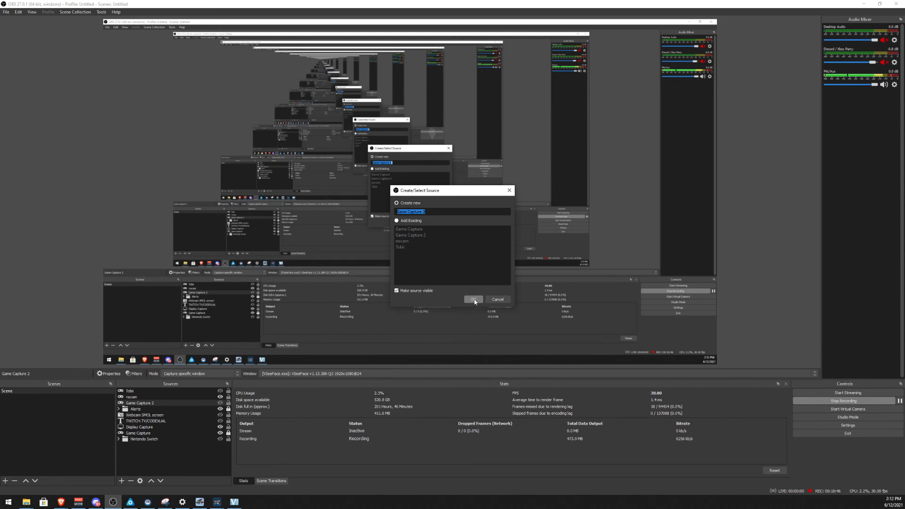
left_click(473, 299)
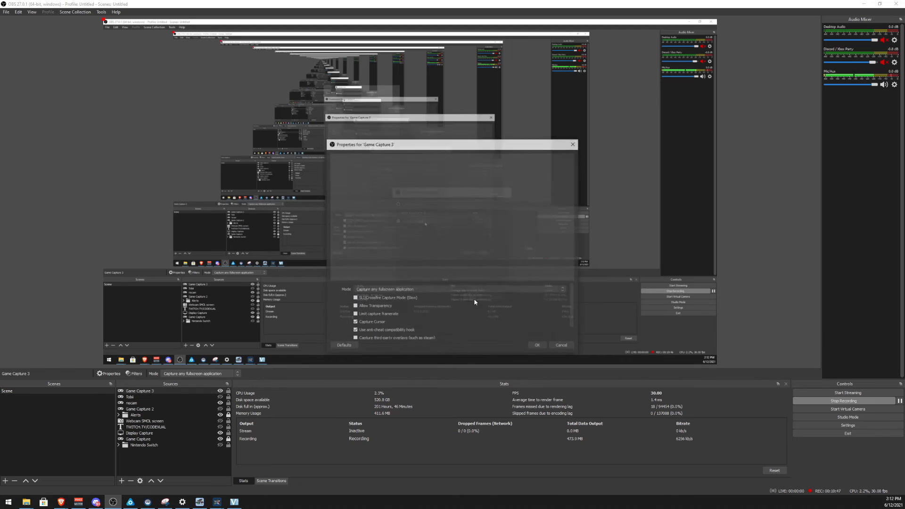
- Configure the new game capture to capture the specific VSeeFace window with Allow Transparency enabled, and accept the properties
left_click(384, 290)
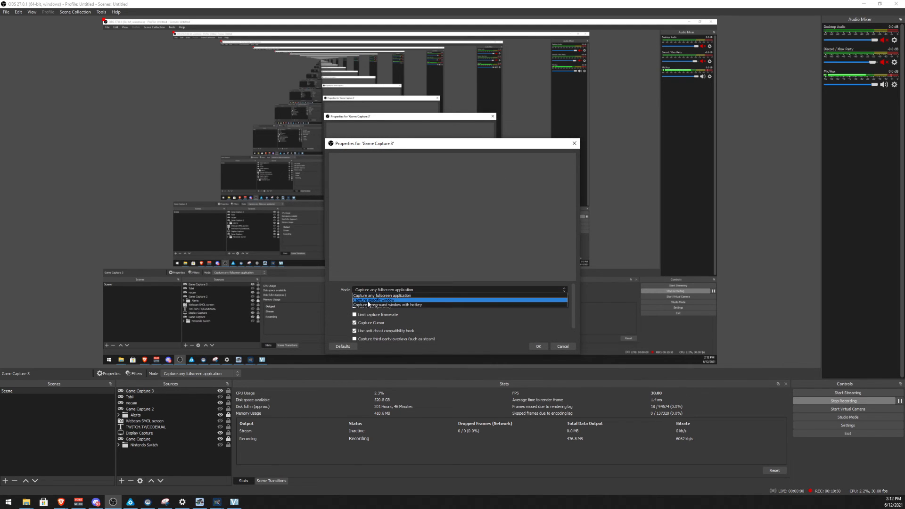
left_click(368, 301)
left_click(382, 286)
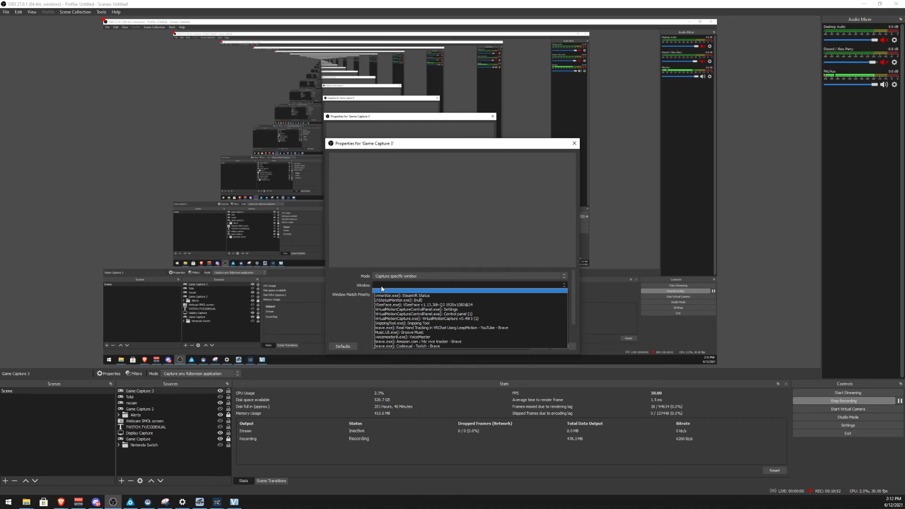
left_click(339, 312)
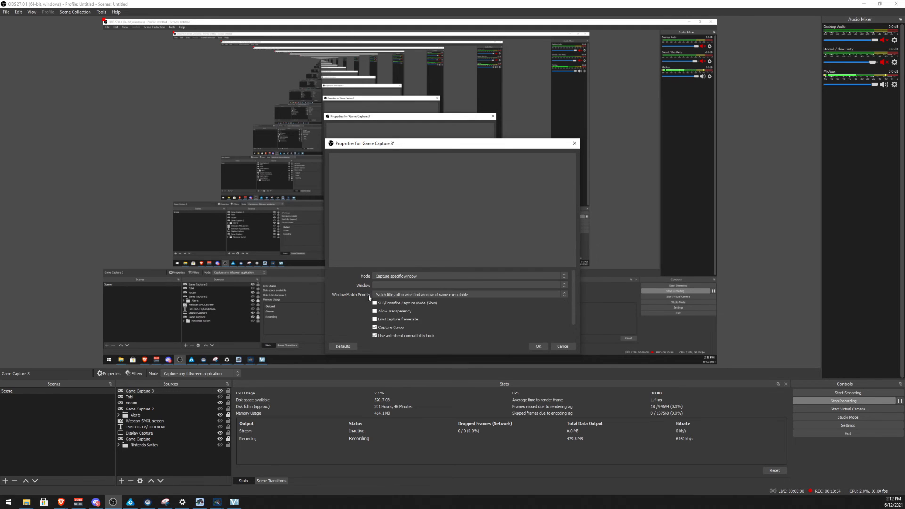
left_click(376, 286)
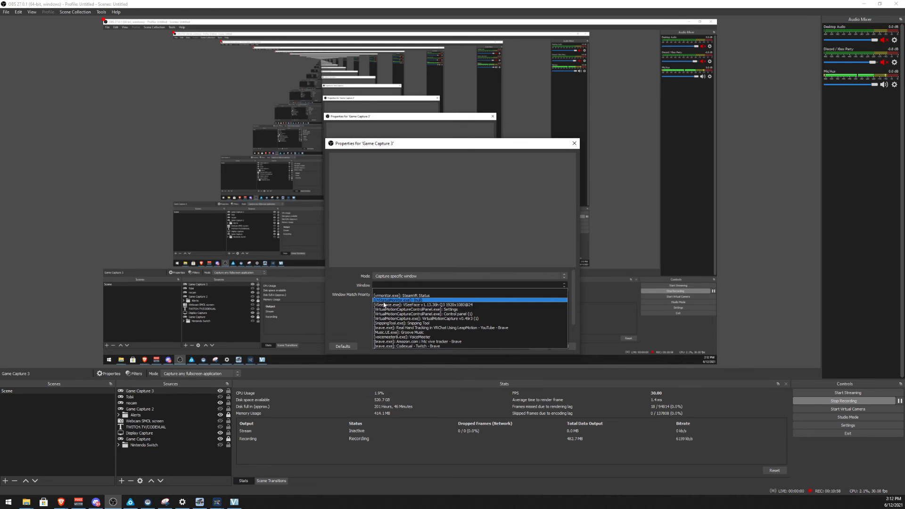
left_click(386, 305)
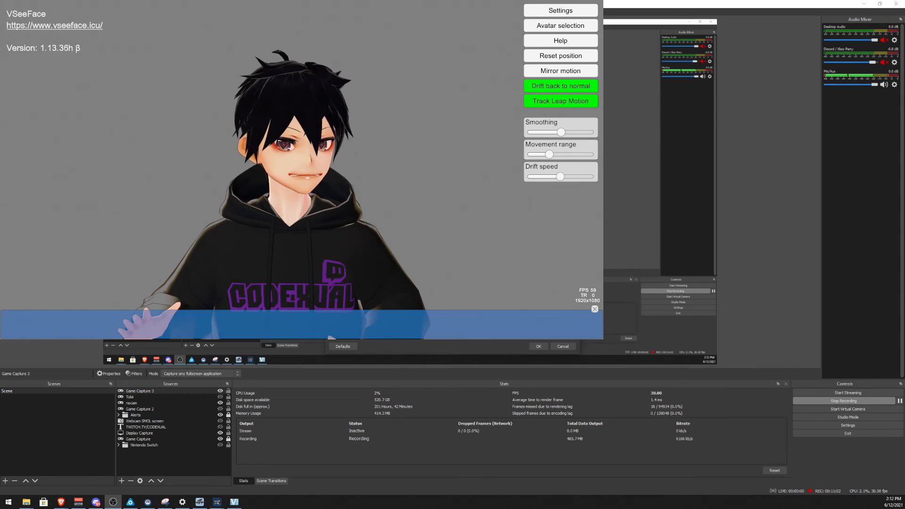
left_click(376, 312)
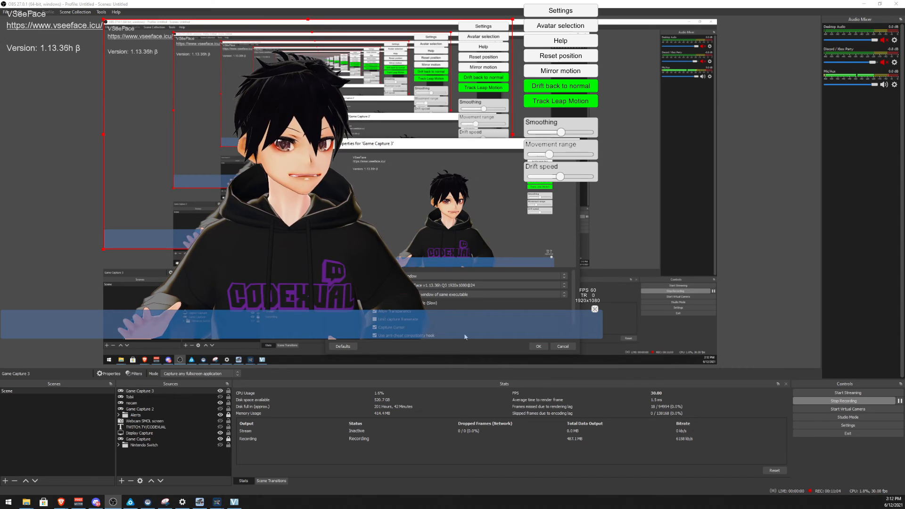
left_click(537, 348)
- Place the avatar capture in the lower-right corner of the OBS canvas and hide VSeeFace's interface for a transparent background
left_click_drag(378, 231, 581, 346)
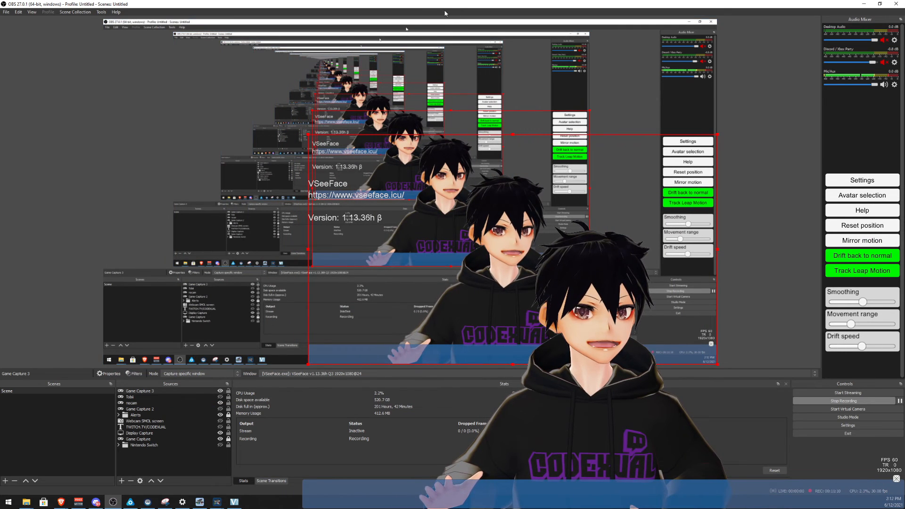
left_click(234, 502)
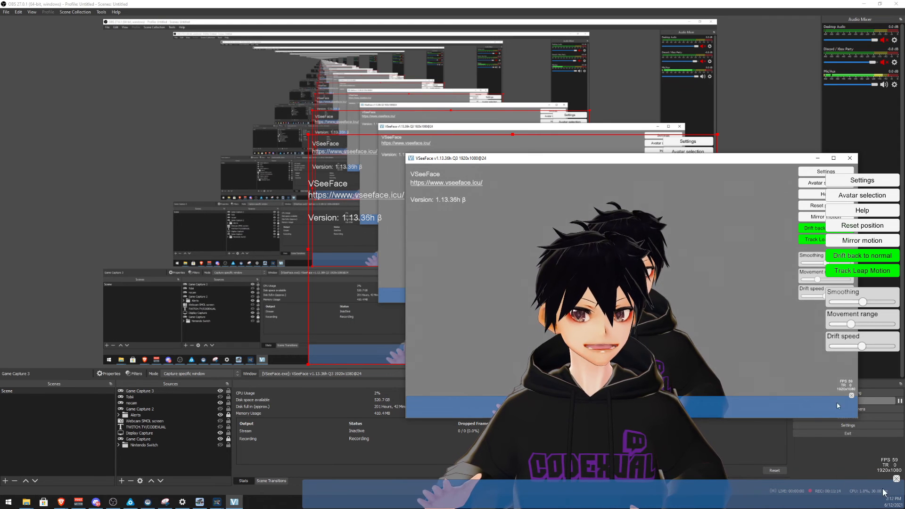
left_click(851, 396)
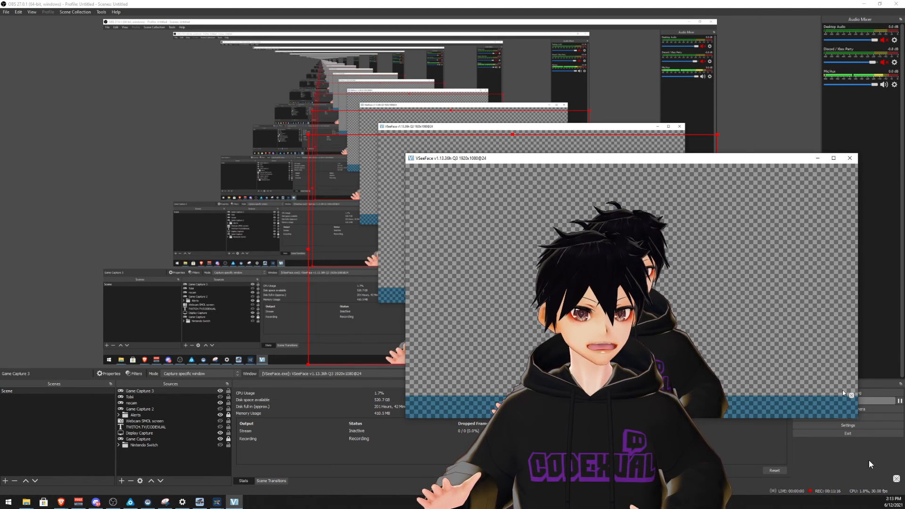
left_click(754, 127)
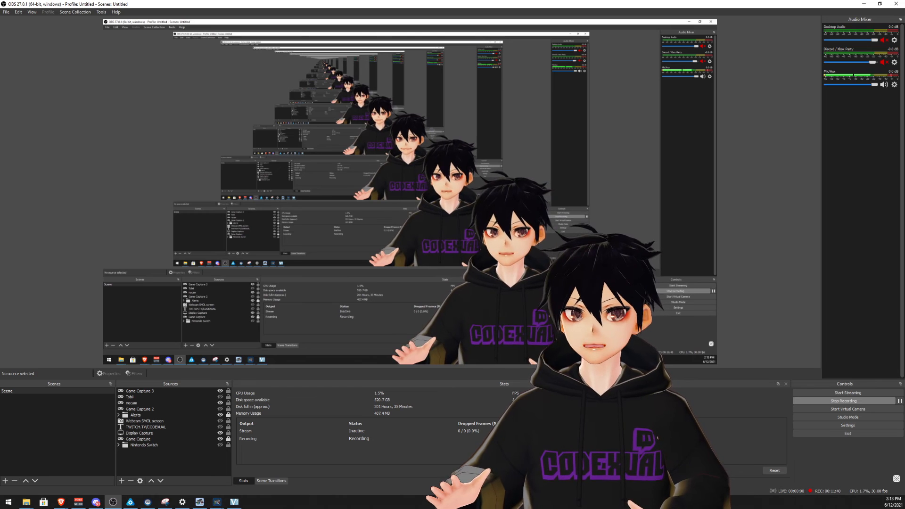
double_click(576, 8)
left_click_drag(575, 8, 592, 29)
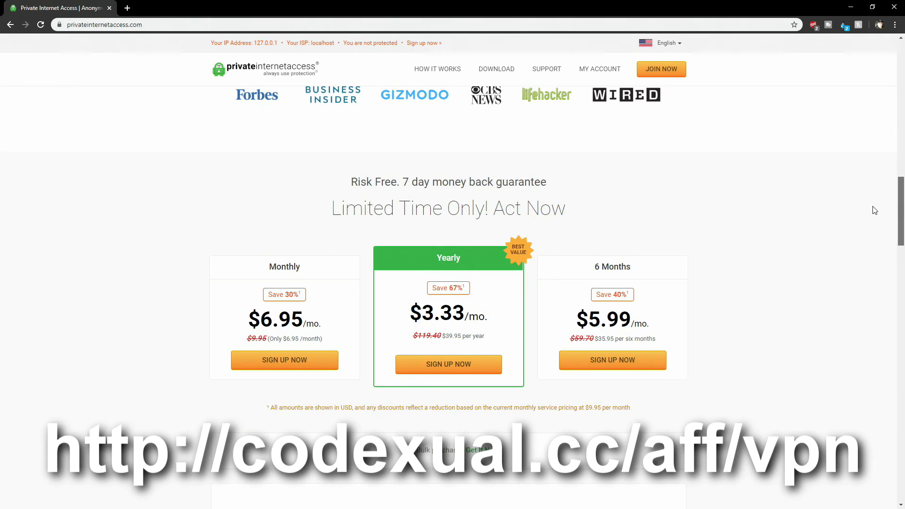
- Examine the pricing plans, VPN features and server coverage on the Private Internet Access website
scroll(875, 210, "down", 1)
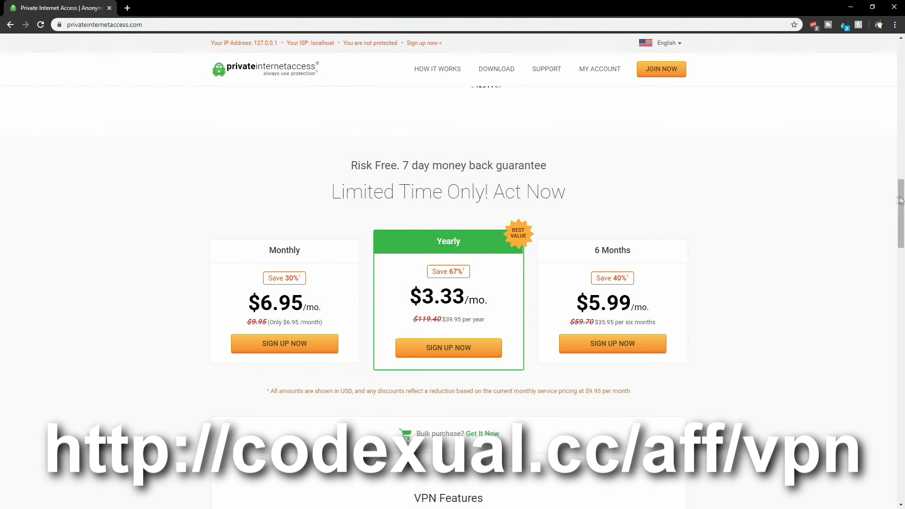
left_click_drag(902, 203, 886, 251)
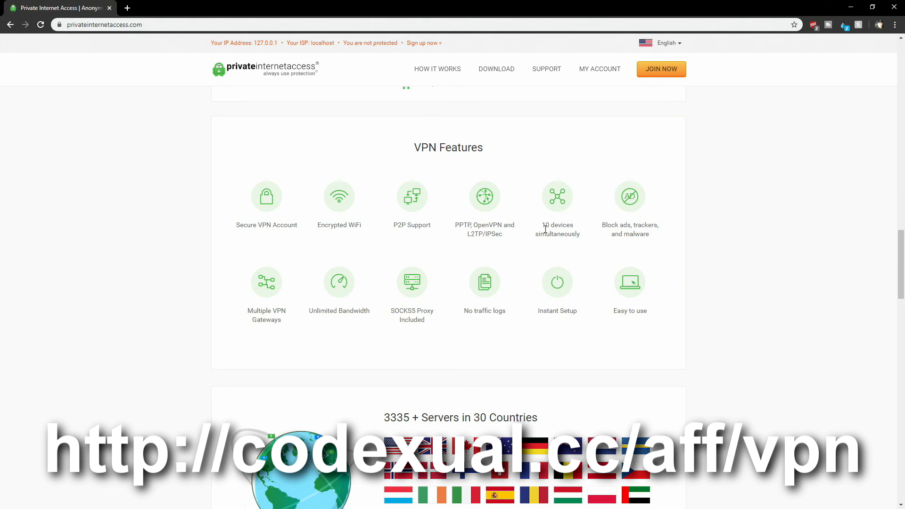
left_click_drag(543, 226, 571, 227)
scroll(319, 349, "down", 1)
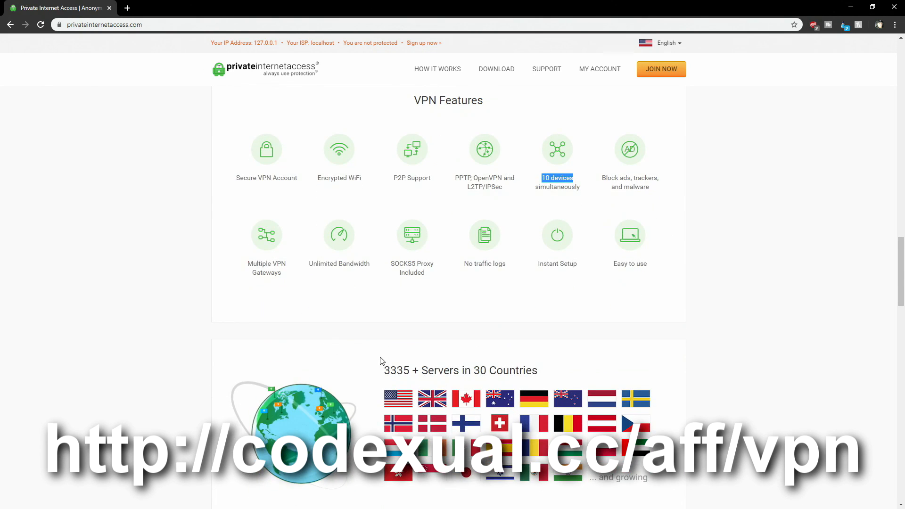
left_click_drag(383, 369, 535, 367)
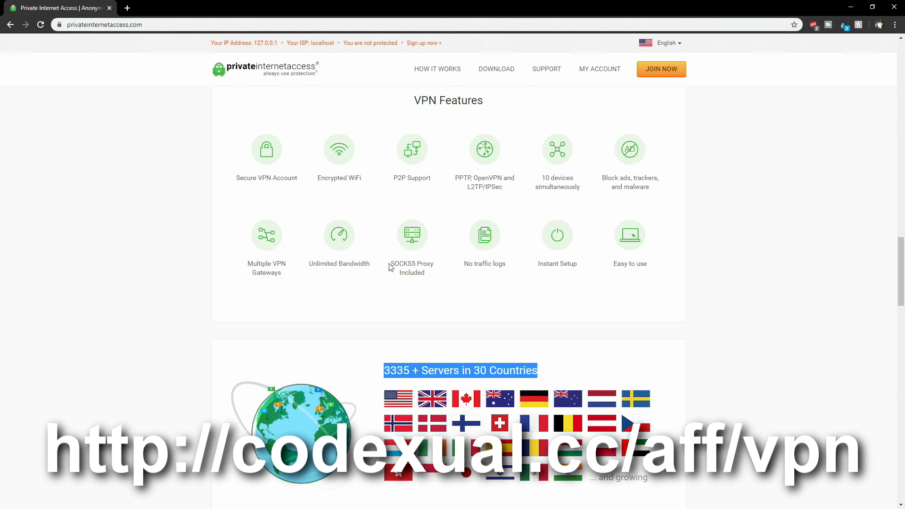
left_click_drag(474, 270, 617, 266)
left_click(538, 286)
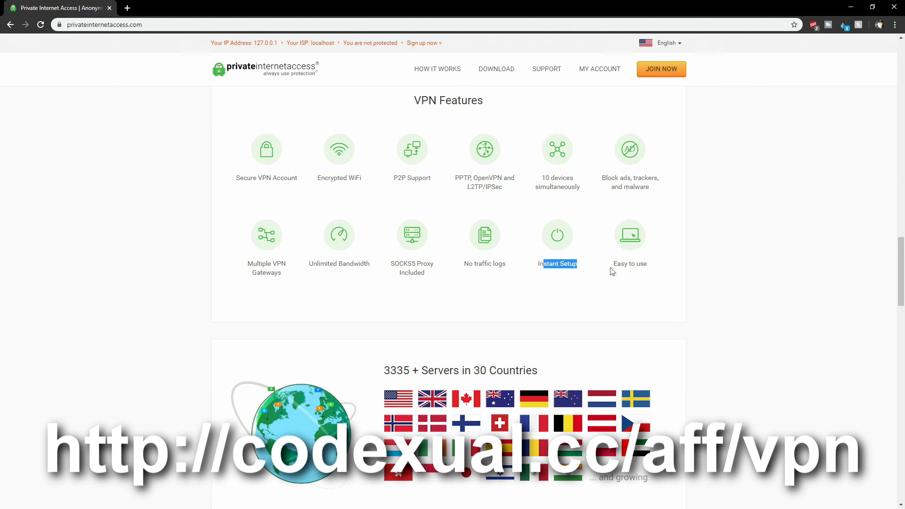
scroll(613, 271, "down", 2)
scroll(616, 271, "down", 1)
scroll(616, 271, "up", 3)
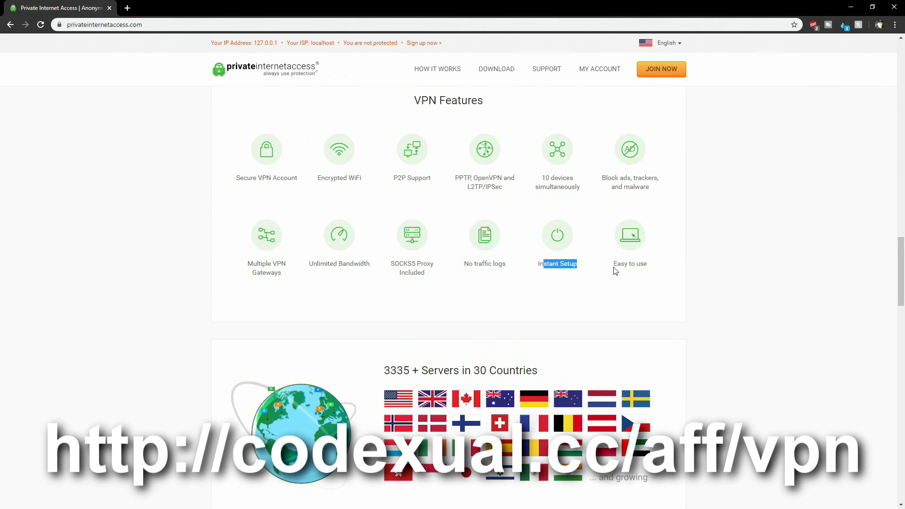